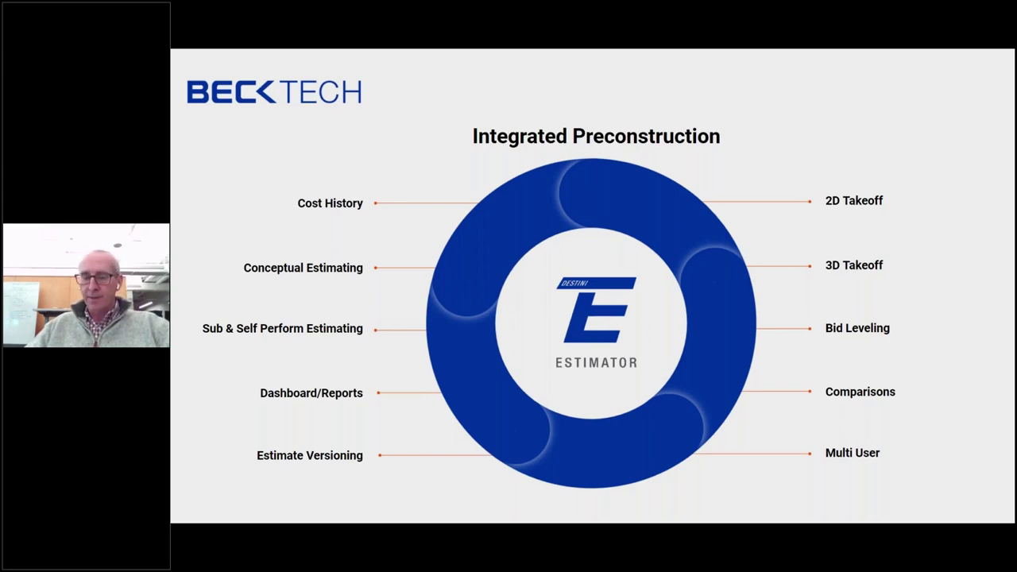
# Step: Advance to the Preconstruction Data Lifecycle slide, end the slideshow and minimize PowerPoint
pyautogui.press('Right')
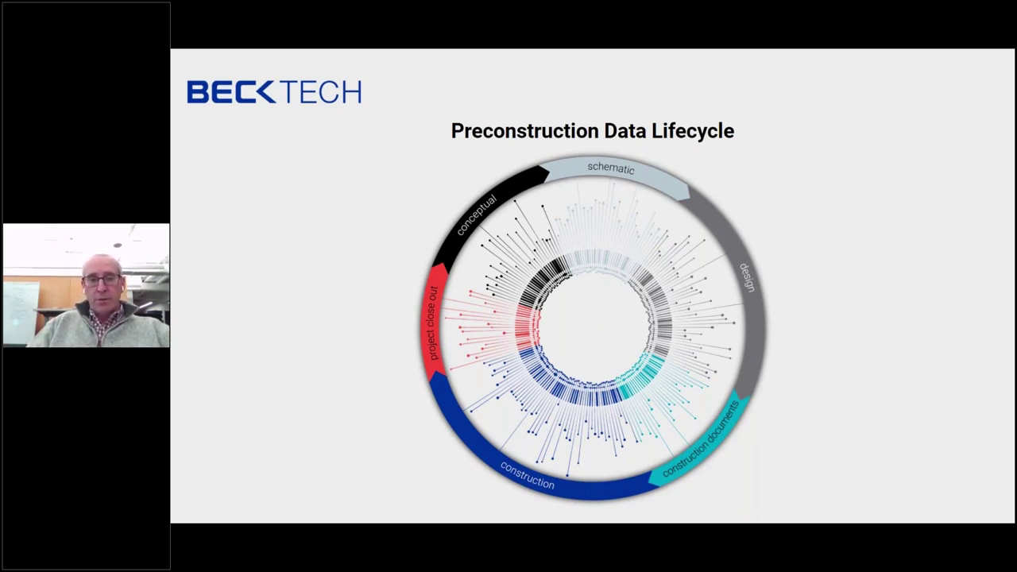
pyautogui.press('Escape')
pyautogui.click(951, 58)
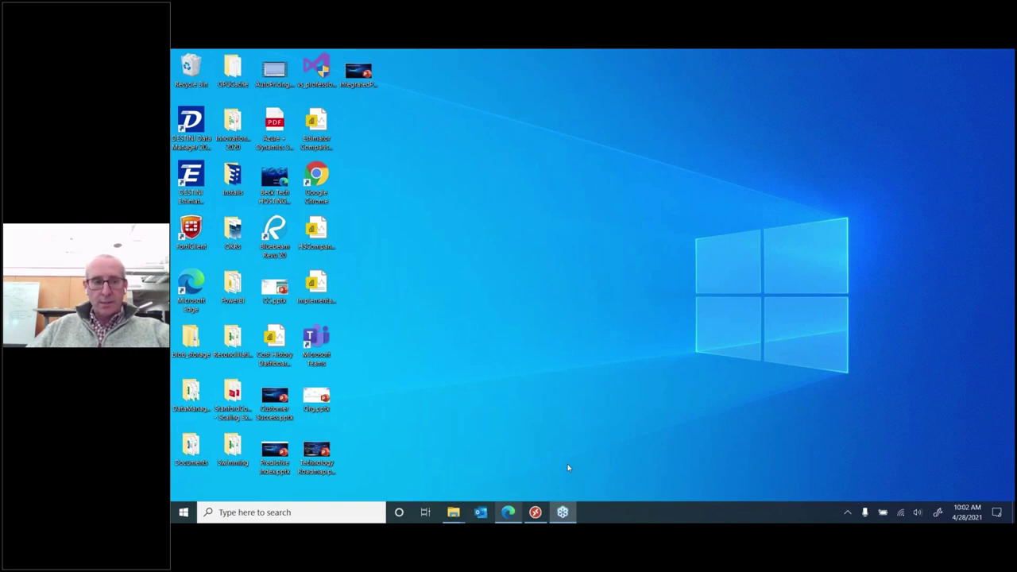
# Step: Bring up Remote Desktop, dismiss the chat notification, and launch Estimator from DESTINI Products - GPU enabled
pyautogui.click(537, 514)
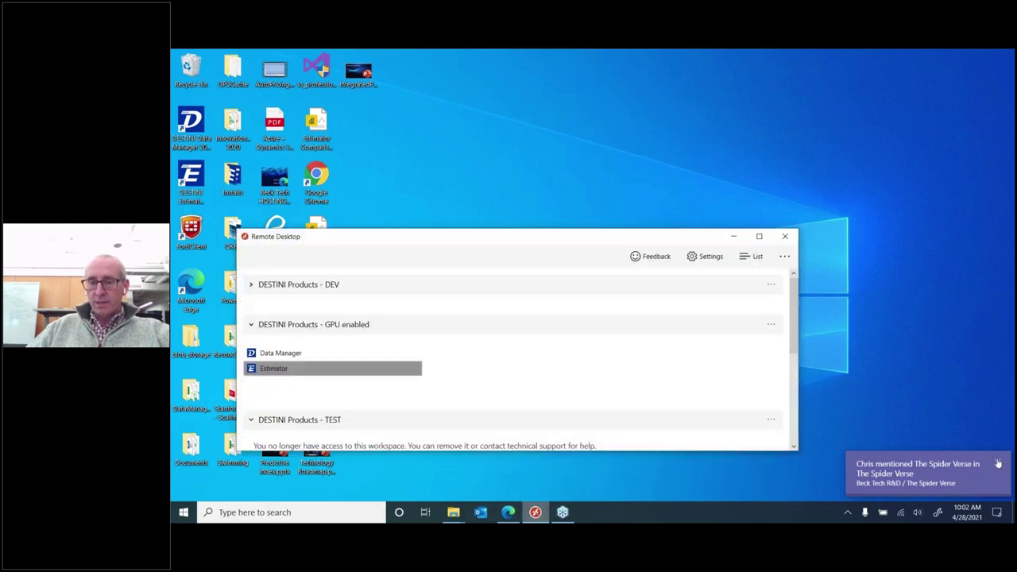
pyautogui.click(999, 464)
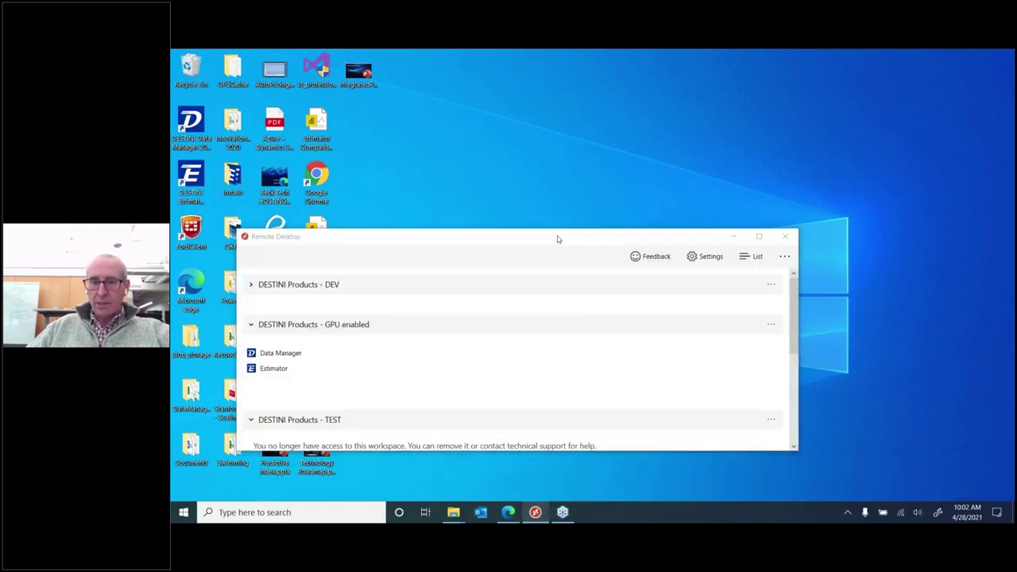
pyautogui.moveTo(558, 238); pyautogui.dragTo(563, 129)
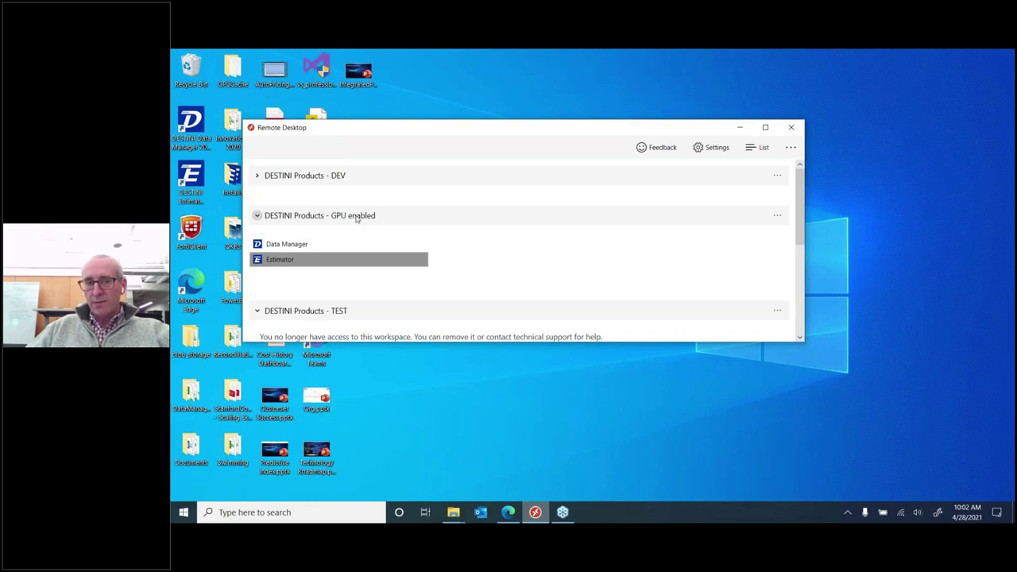
pyautogui.doubleClick(279, 261)
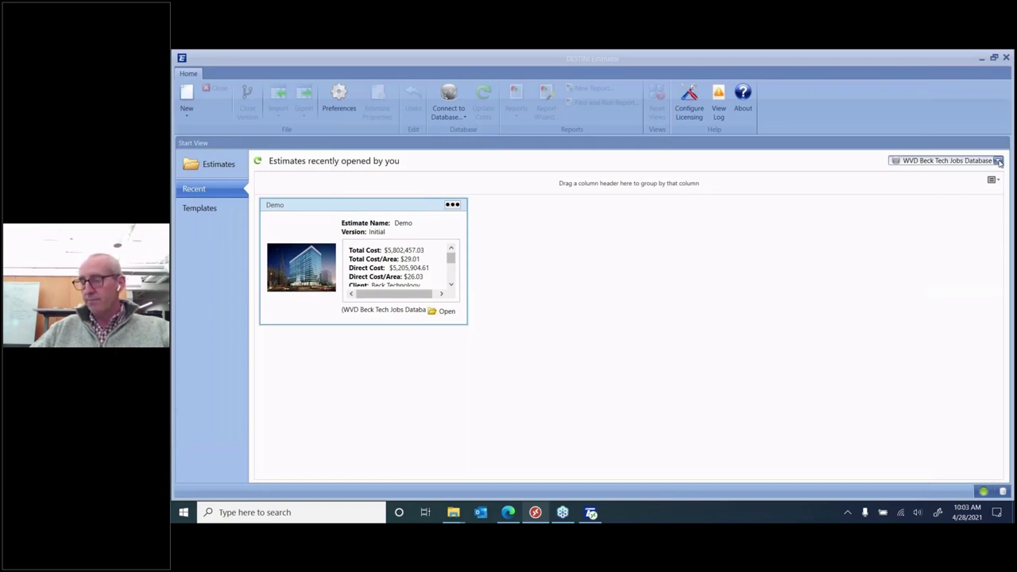
pyautogui.click(998, 162)
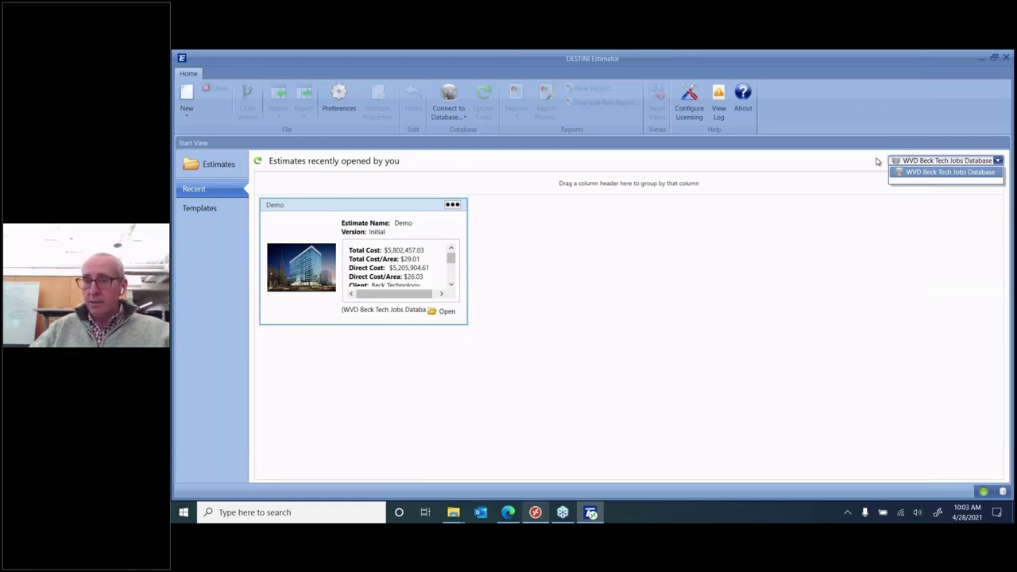
pyautogui.click(877, 161)
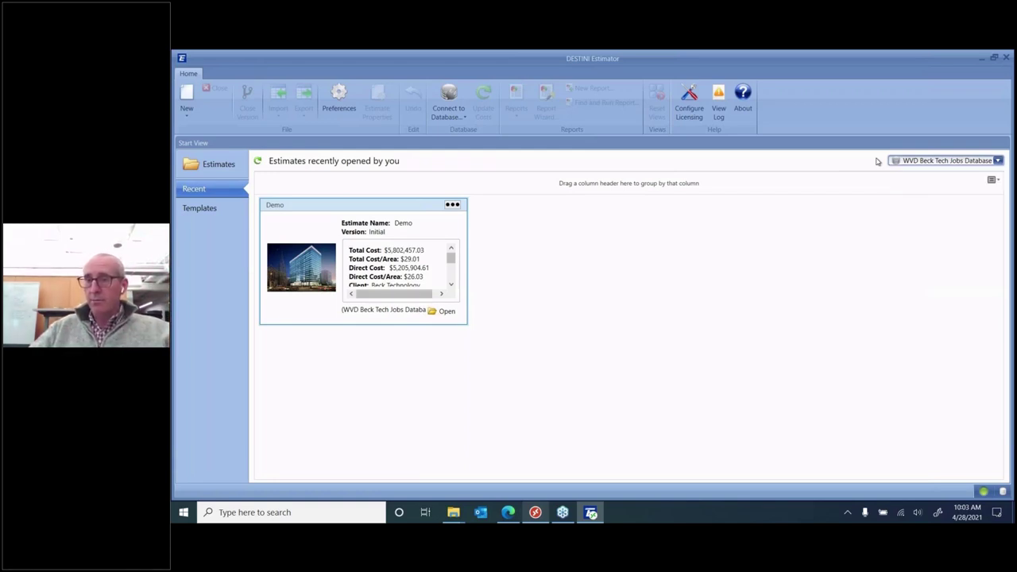
# Step: Open the Demo estimate, drop the Item Number column and widen Description
pyautogui.click(445, 312)
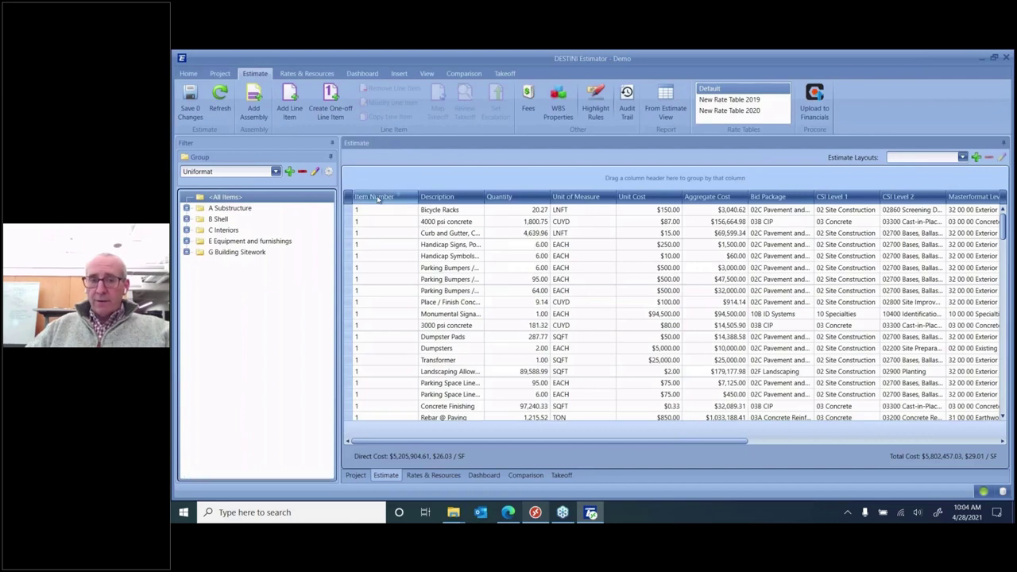
pyautogui.moveTo(377, 199); pyautogui.dragTo(449, 317)
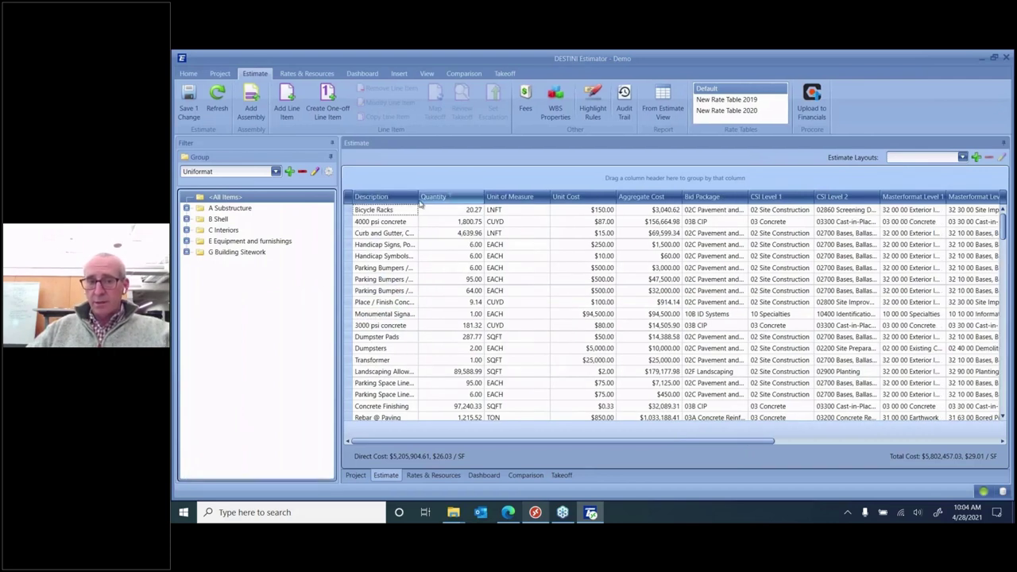
pyautogui.moveTo(418, 197); pyautogui.dragTo(531, 203)
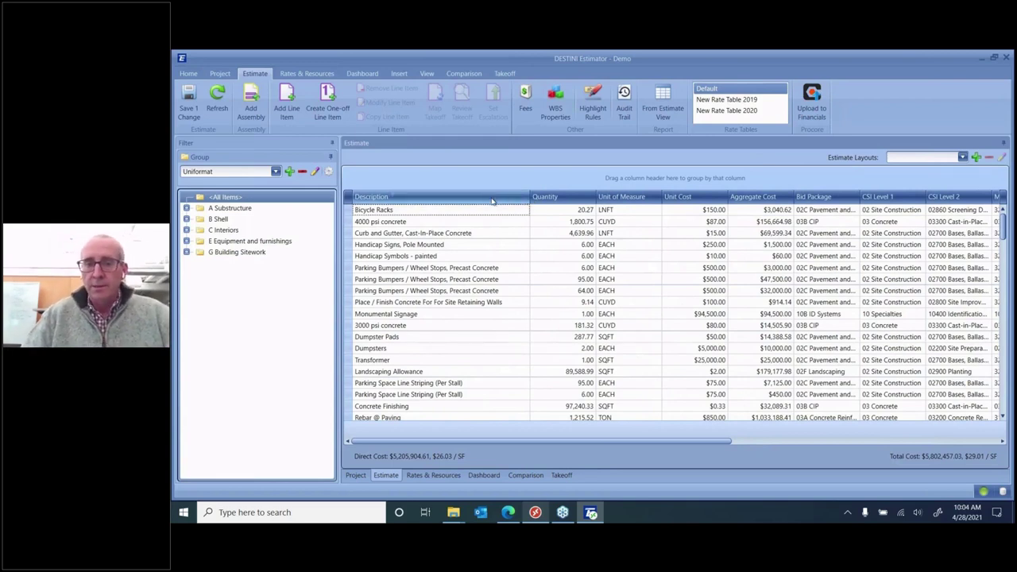
# Step: Set the Handicap Symbols quantity to 8.00 and remove the CSI Level 1 column
pyautogui.click(561, 255)
pyautogui.write('8')
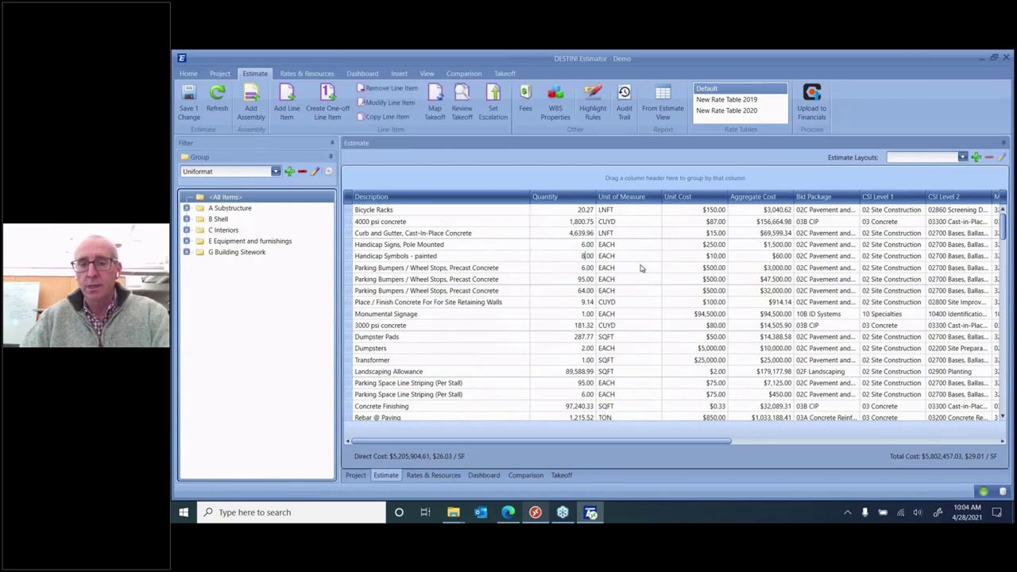
pyautogui.click(673, 270)
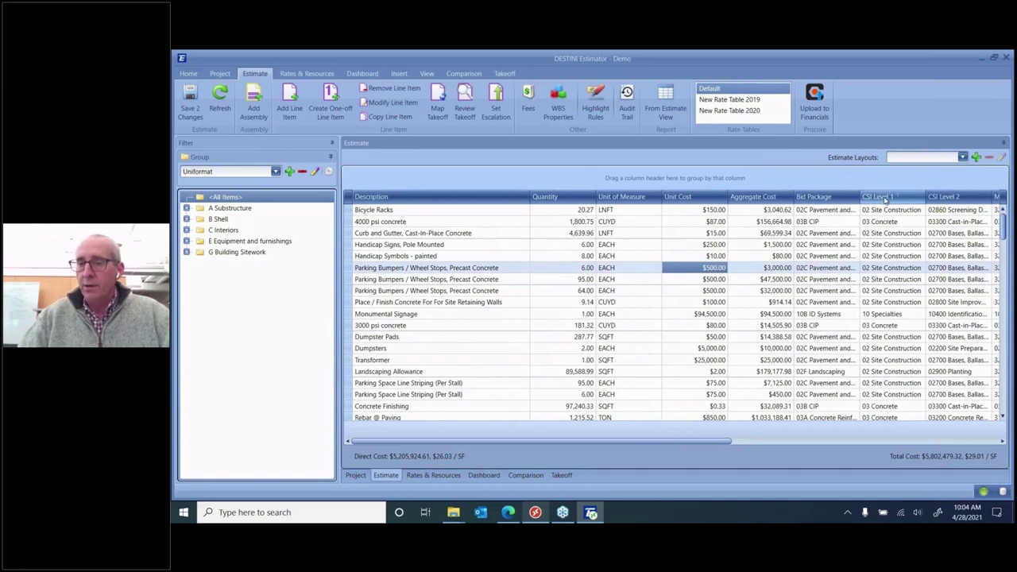
pyautogui.moveTo(884, 199); pyautogui.dragTo(872, 247)
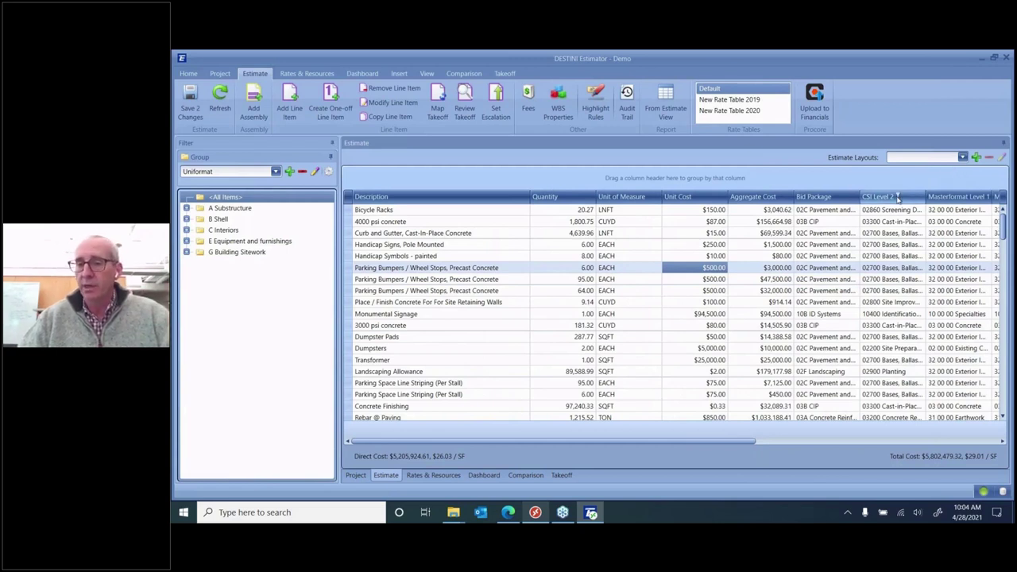
# Step: Preview the Uniformat Level 2 grouped layout, then switch back to the Standard layout
pyautogui.click(962, 157)
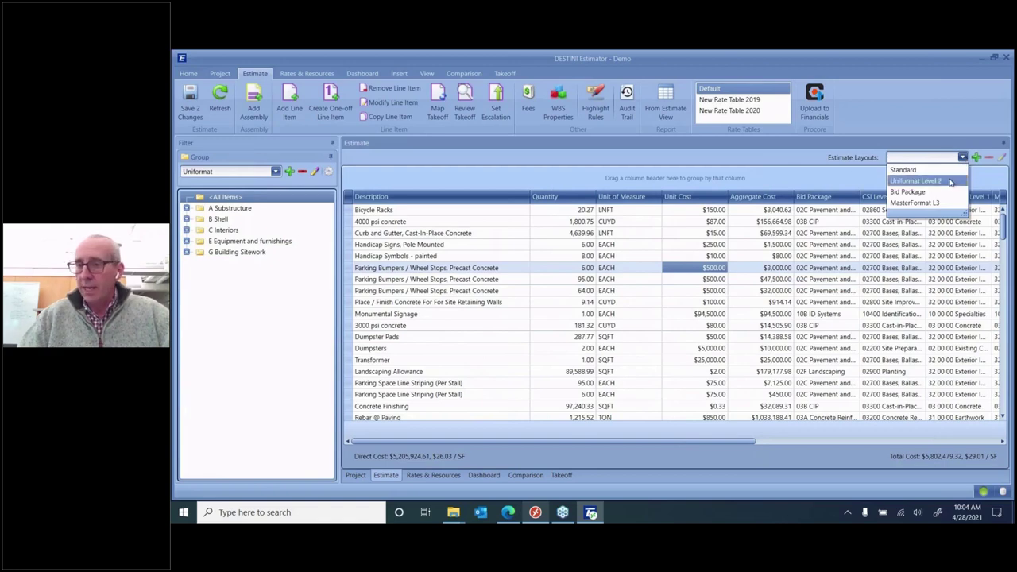
pyautogui.click(921, 182)
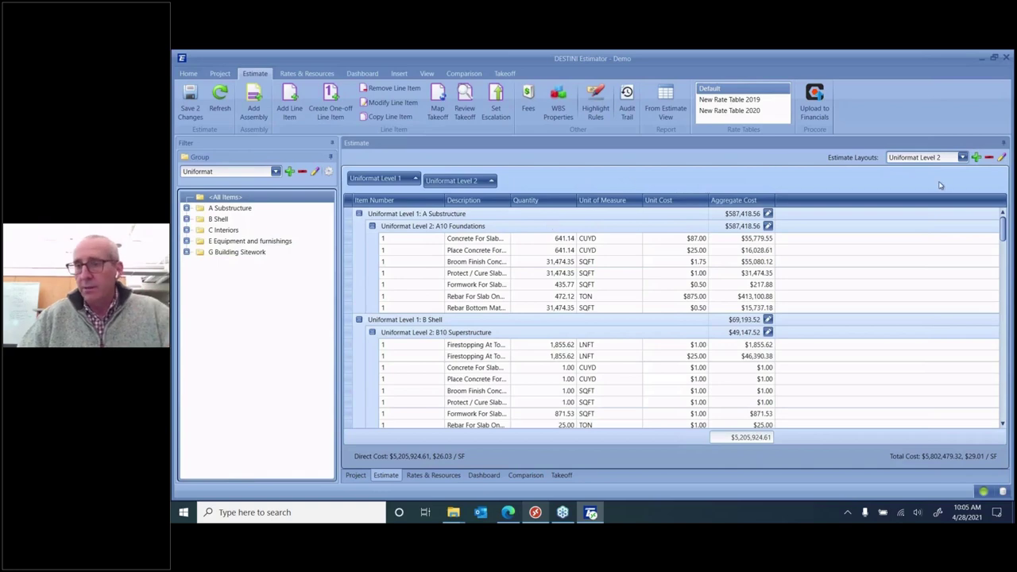
pyautogui.click(962, 157)
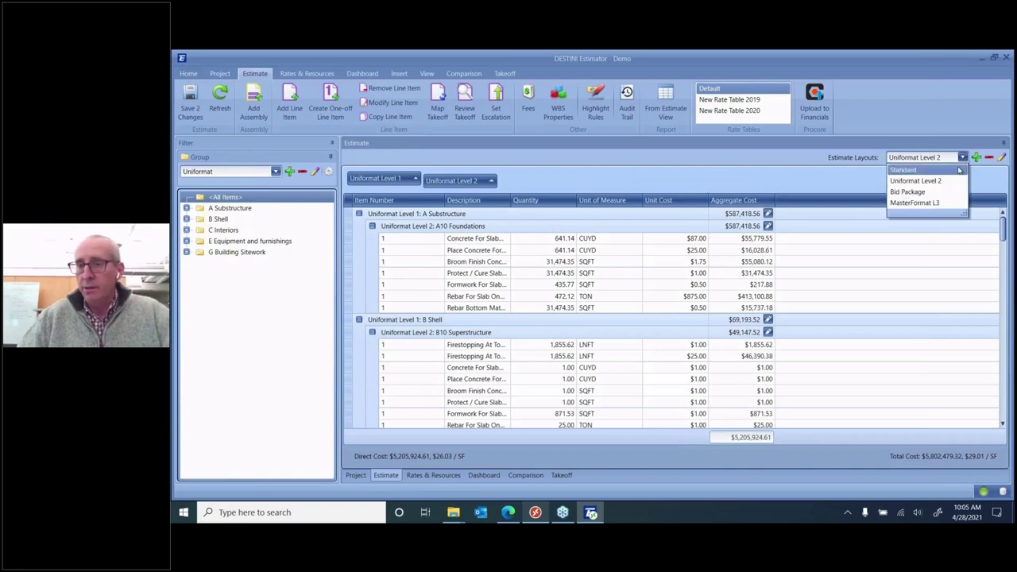
pyautogui.click(957, 170)
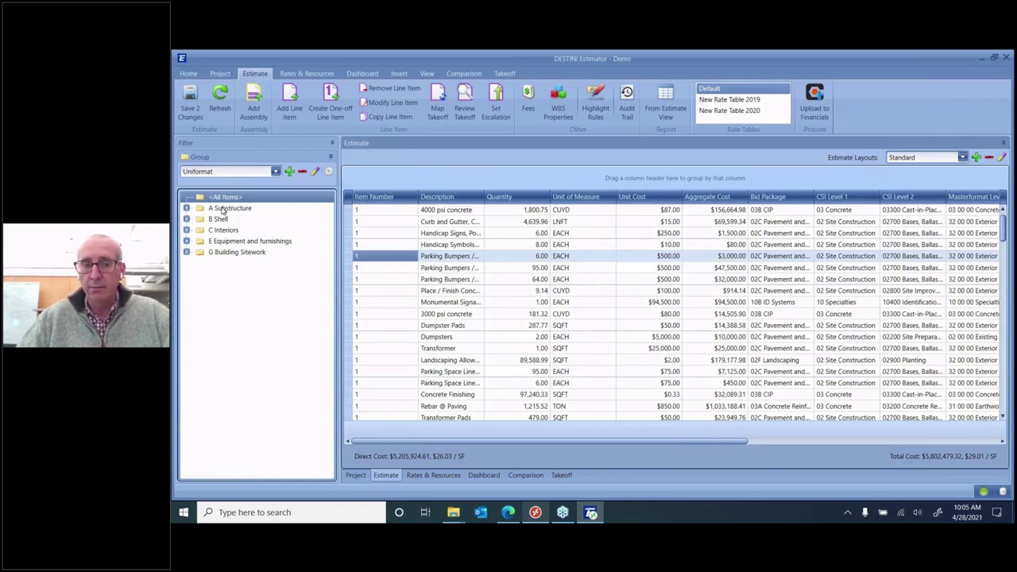
# Step: Filter the grid to A Substructure items and widen the Description column
pyautogui.click(226, 208)
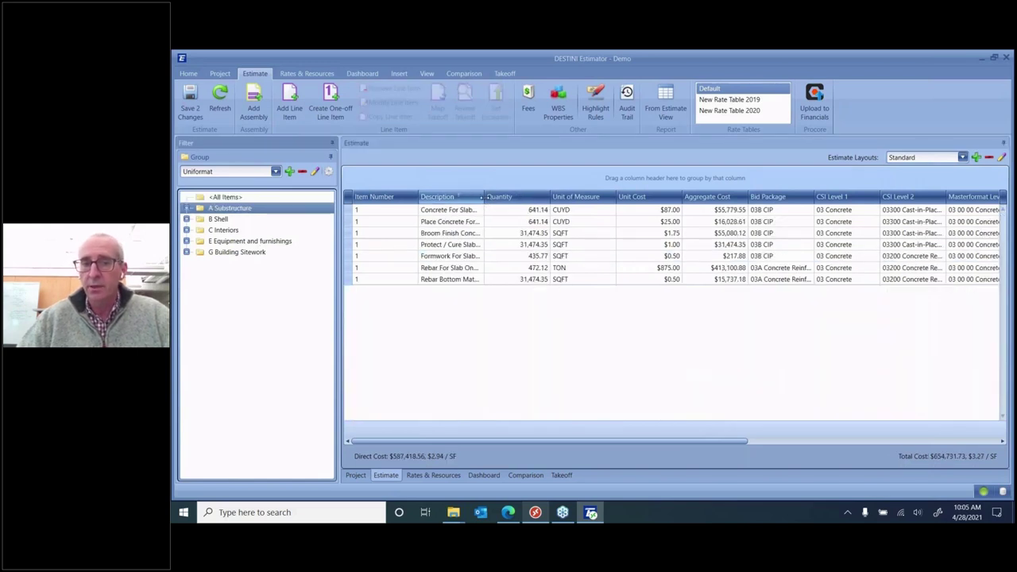
pyautogui.moveTo(482, 197); pyautogui.dragTo(566, 197)
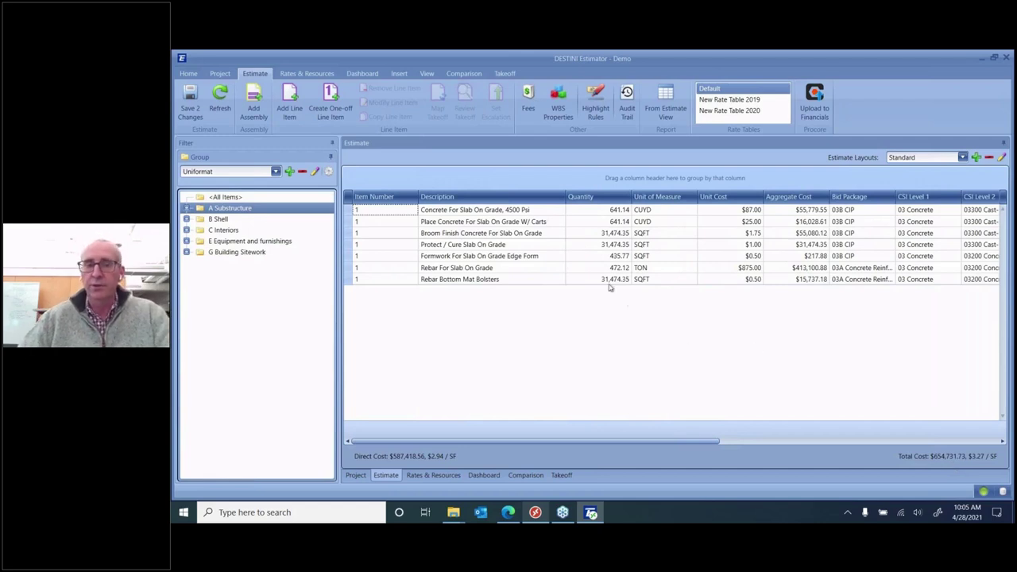
# Step: Add System to the active grouping items and move it above the Uniformat levels
pyautogui.click(328, 173)
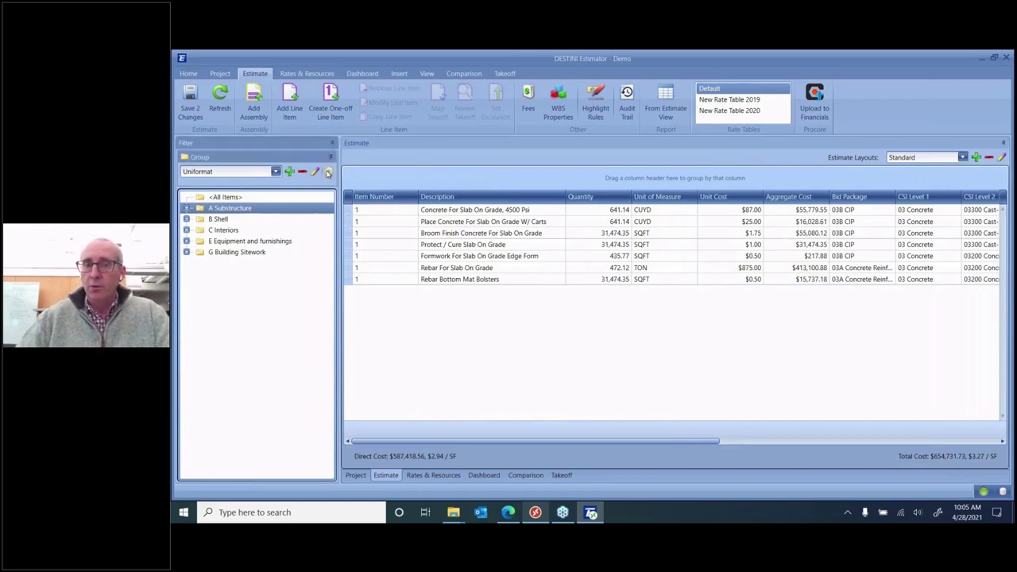
pyautogui.click(328, 173)
pyautogui.moveTo(569, 275); pyautogui.dragTo(569, 352)
pyautogui.click(492, 327)
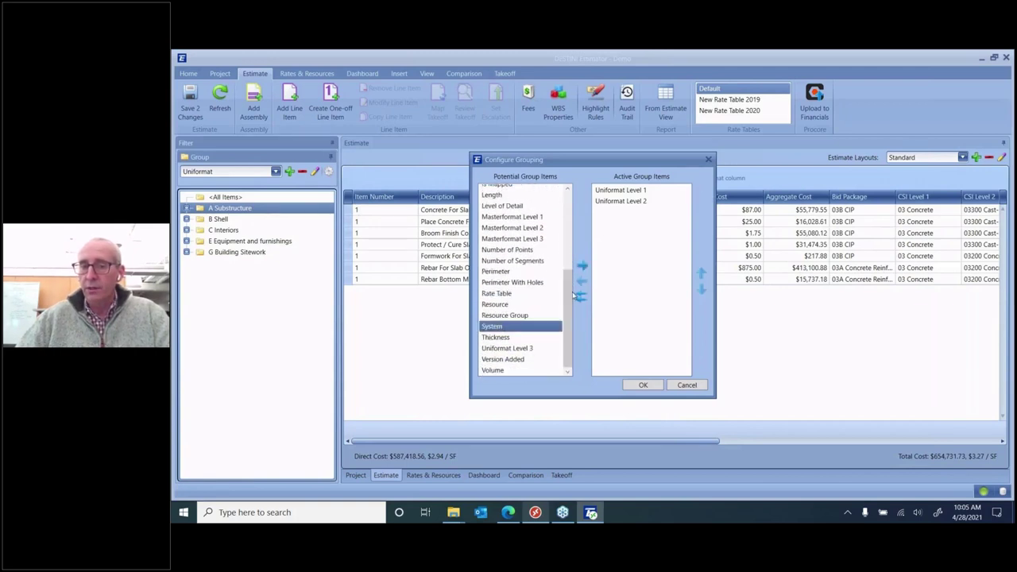
pyautogui.click(581, 266)
pyautogui.click(608, 212)
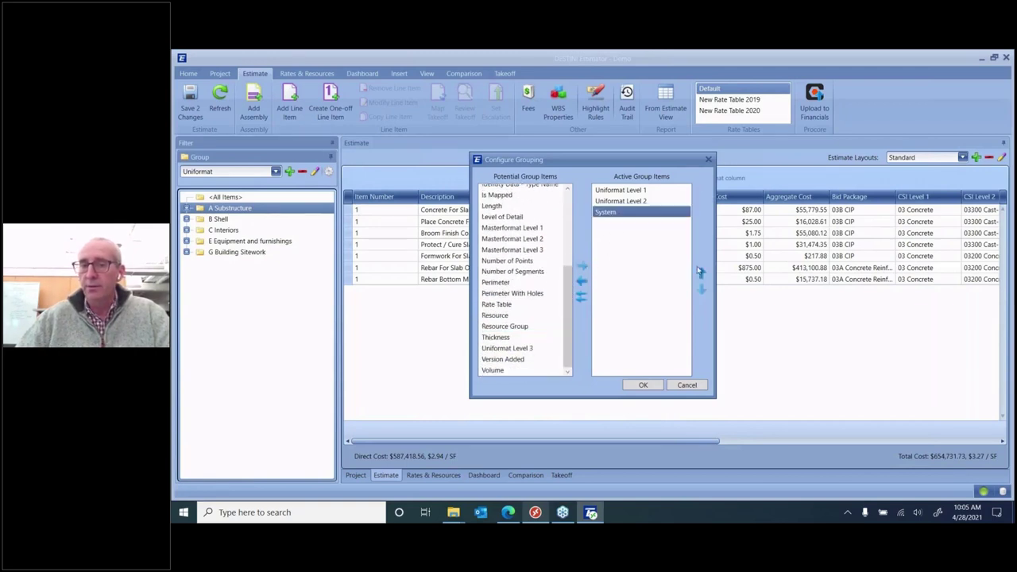
pyautogui.click(701, 274)
pyautogui.click(701, 274)
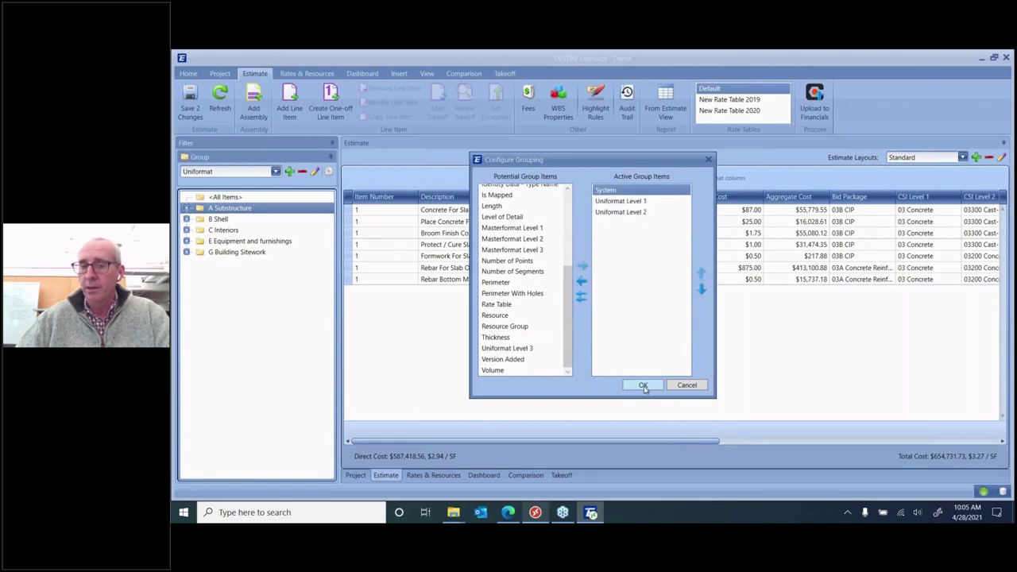
pyautogui.click(644, 387)
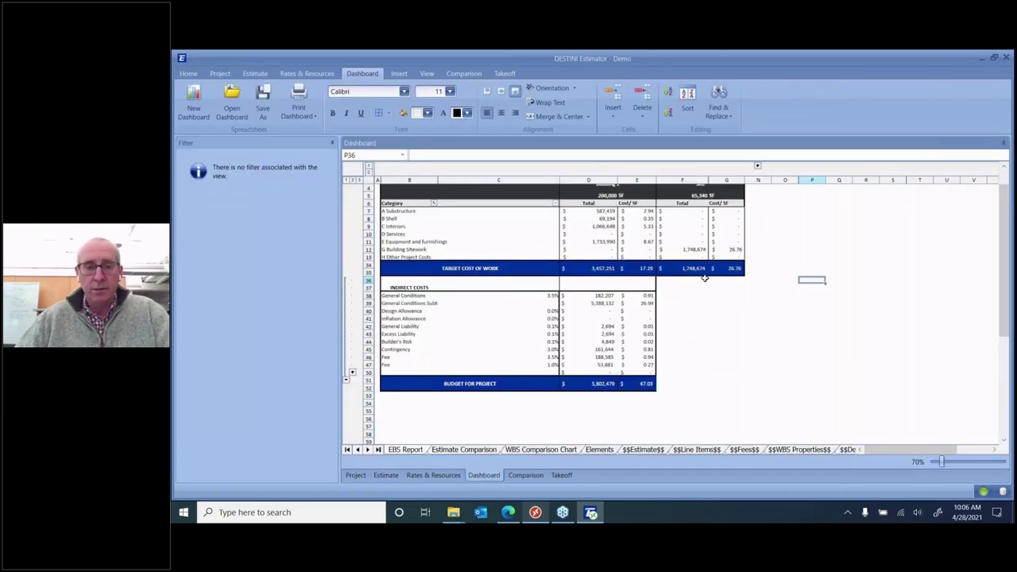
# Step: Scroll the dashboard budget to review the Building 1 and Site cost split
pyautogui.scroll(3, 688, 276)
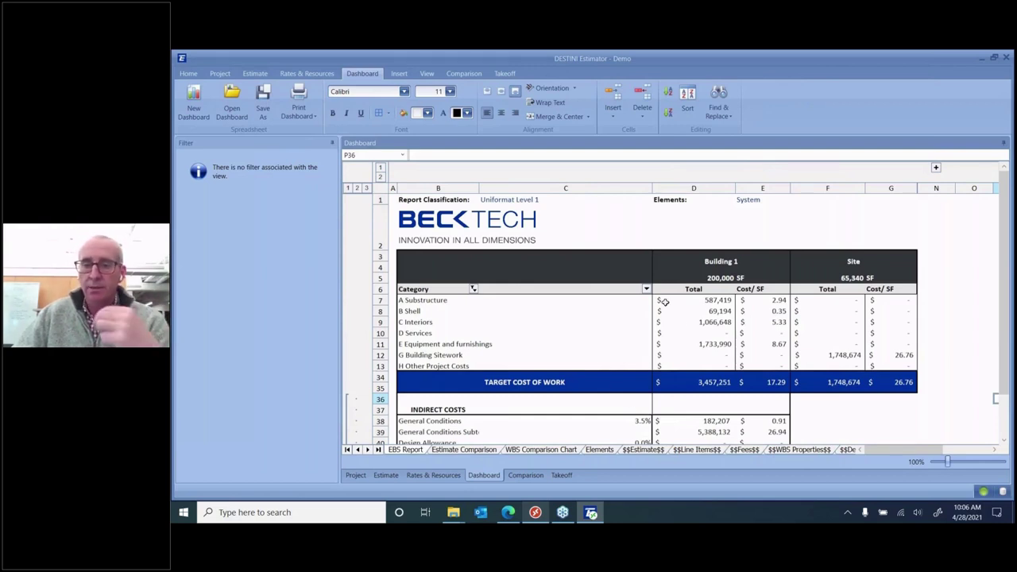
# Step: In the Takeoff view, choose Load PDF or Image and browse to the C on FJ372Z2-A drive
pyautogui.click(561, 475)
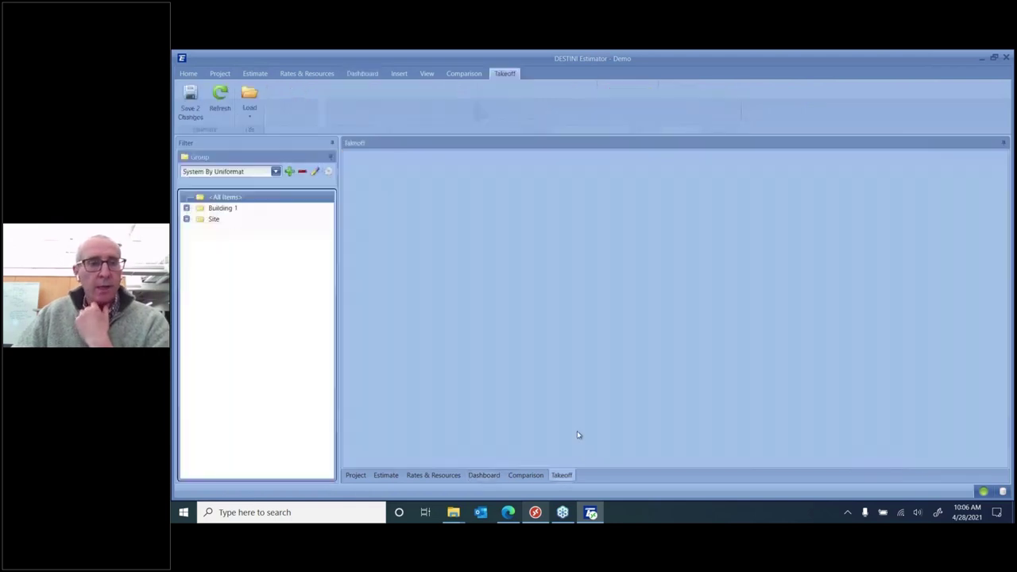
pyautogui.click(250, 118)
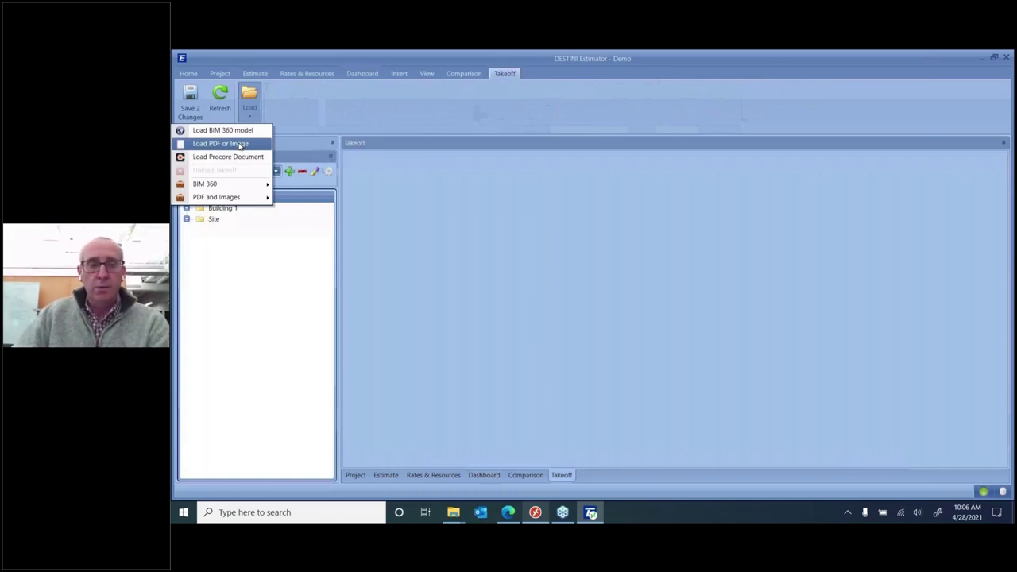
pyautogui.click(239, 144)
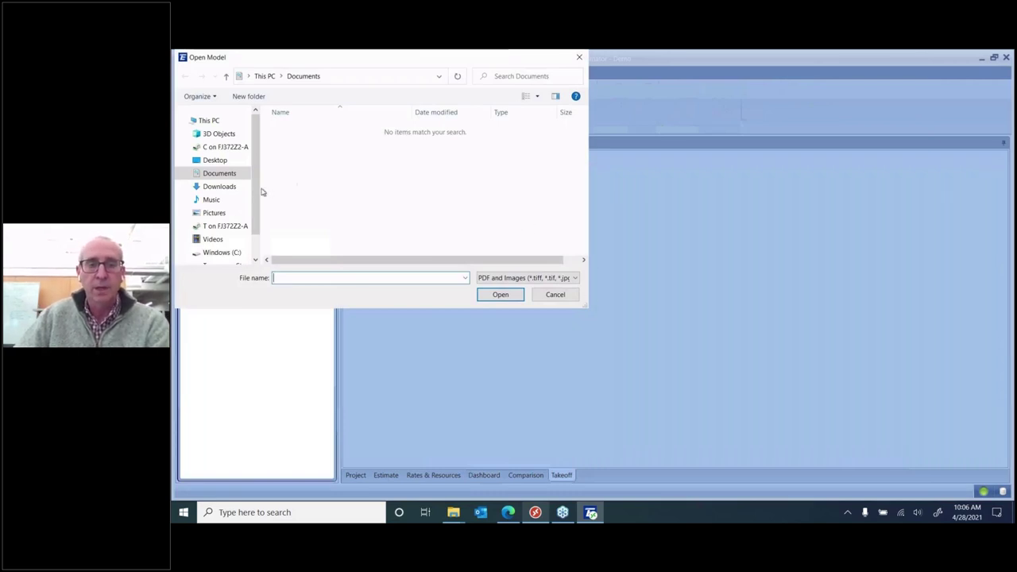
pyautogui.moveTo(261, 194); pyautogui.dragTo(258, 230)
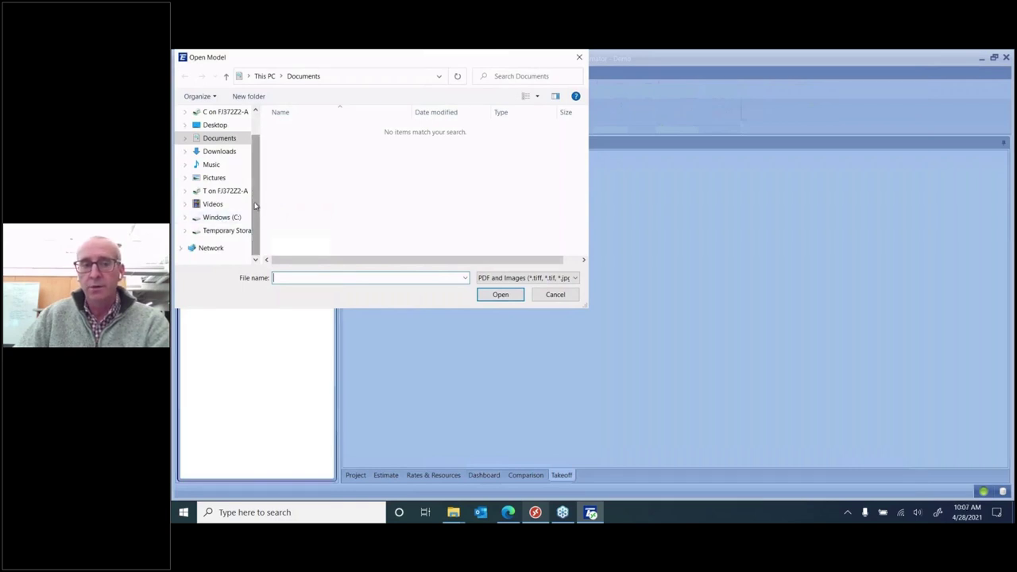
pyautogui.scroll(1, 221, 190)
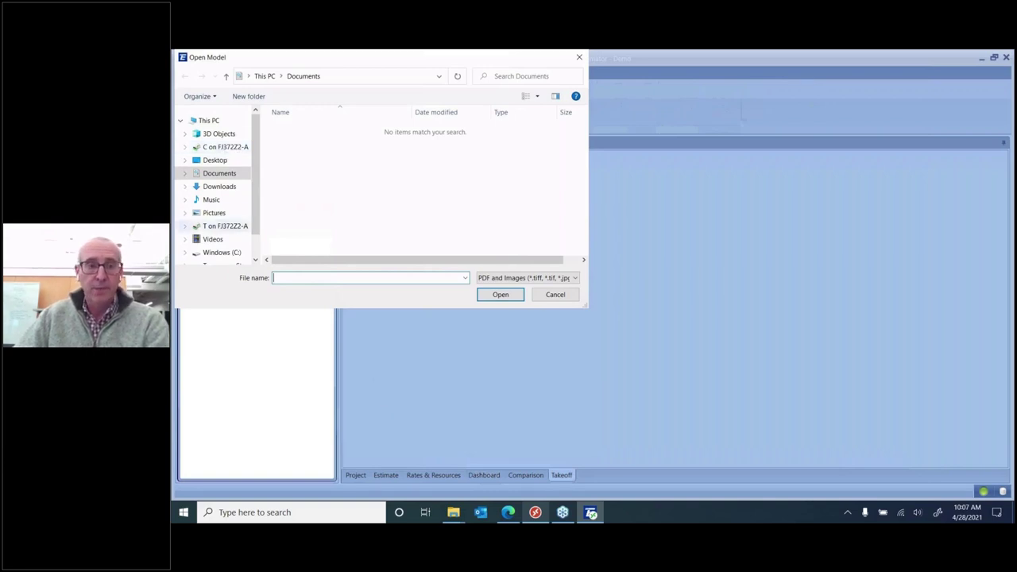
pyautogui.click(213, 149)
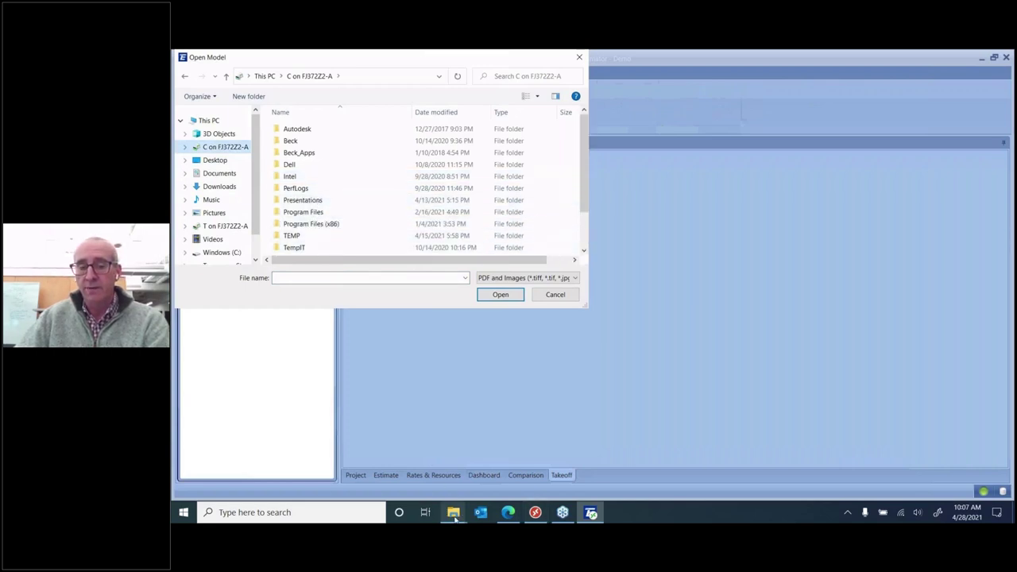
# Step: Check Windows (C:) in the TakeoffView Explorer window, minimize it, and enter TEMP in Open Model
pyautogui.moveTo(455, 514)
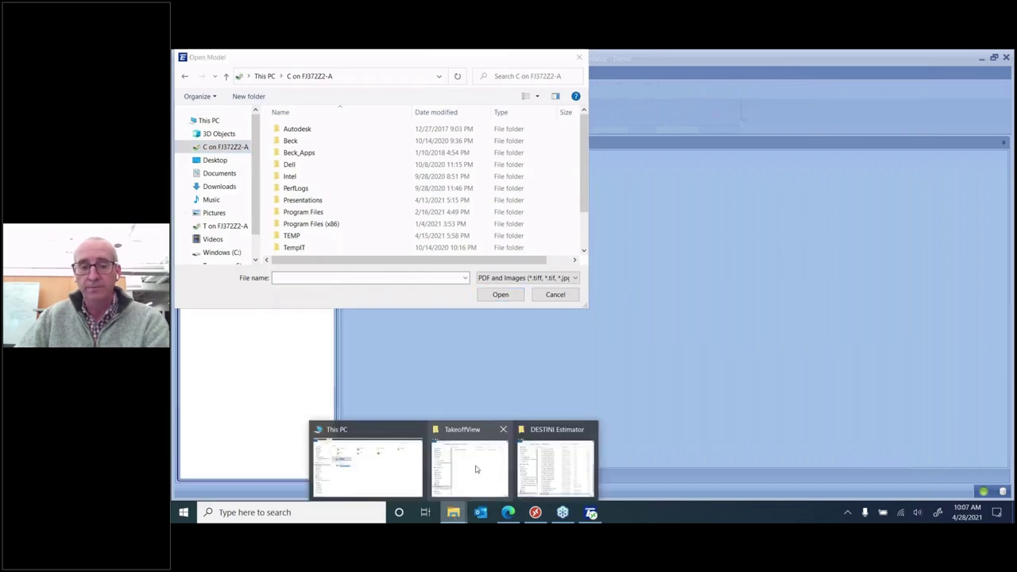
pyautogui.click(477, 469)
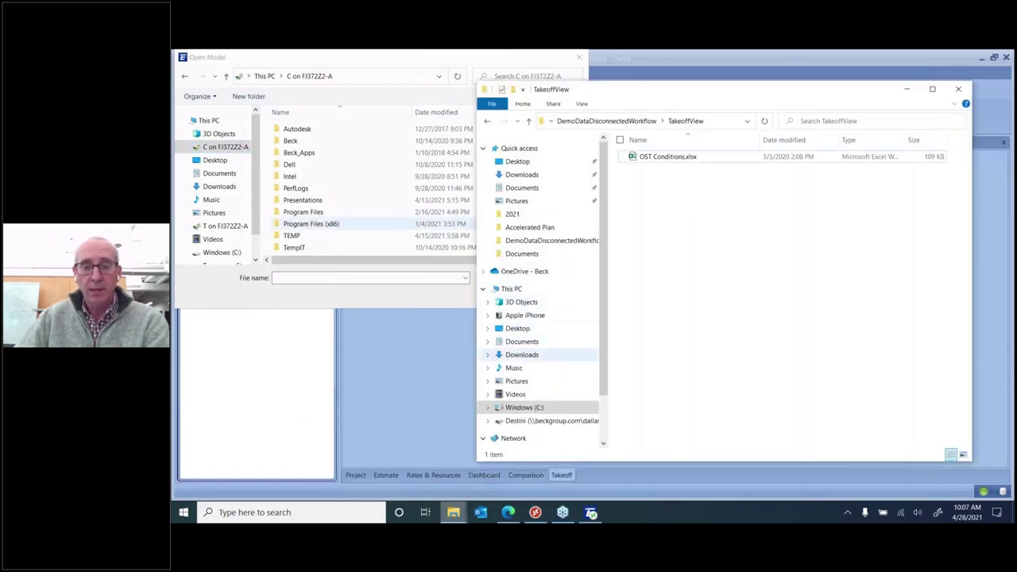
pyautogui.click(529, 409)
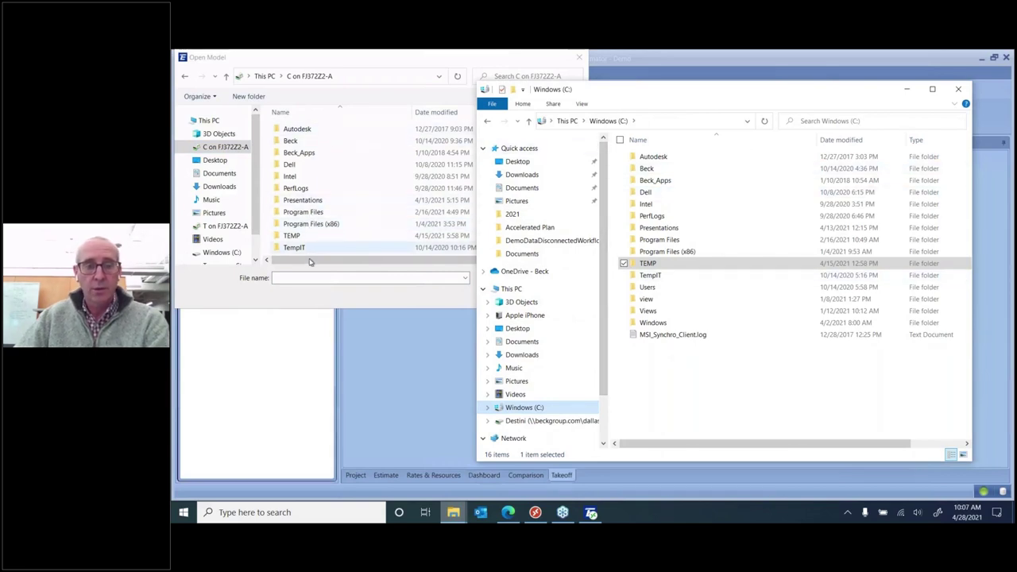
pyautogui.click(907, 89)
pyautogui.doubleClick(294, 236)
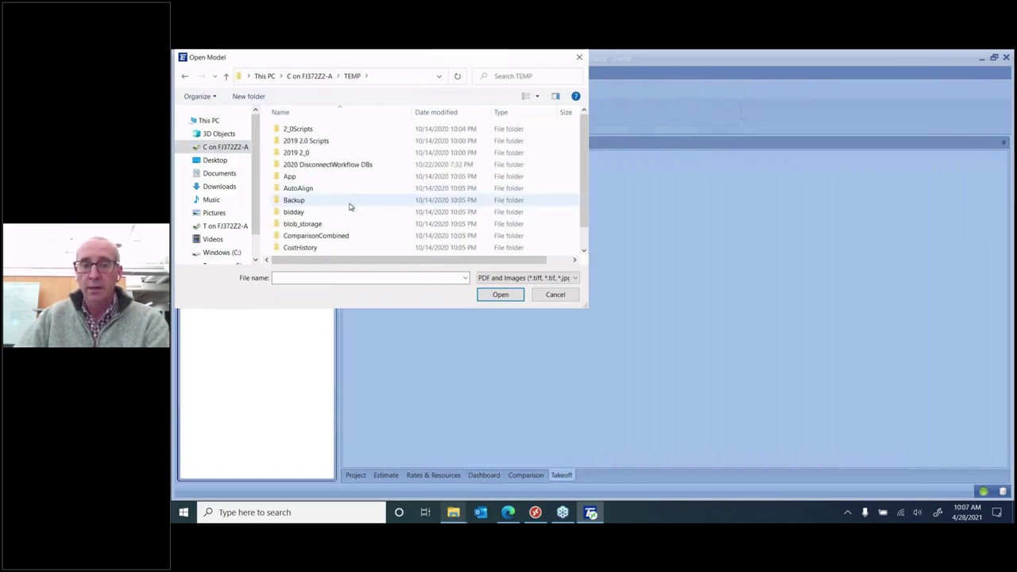
# Step: Open the Example Project PDF from the DemoDataDisconnectedWorkflow folder for takeoff
pyautogui.scroll(-1, 349, 205)
pyautogui.scroll(-2, 350, 205)
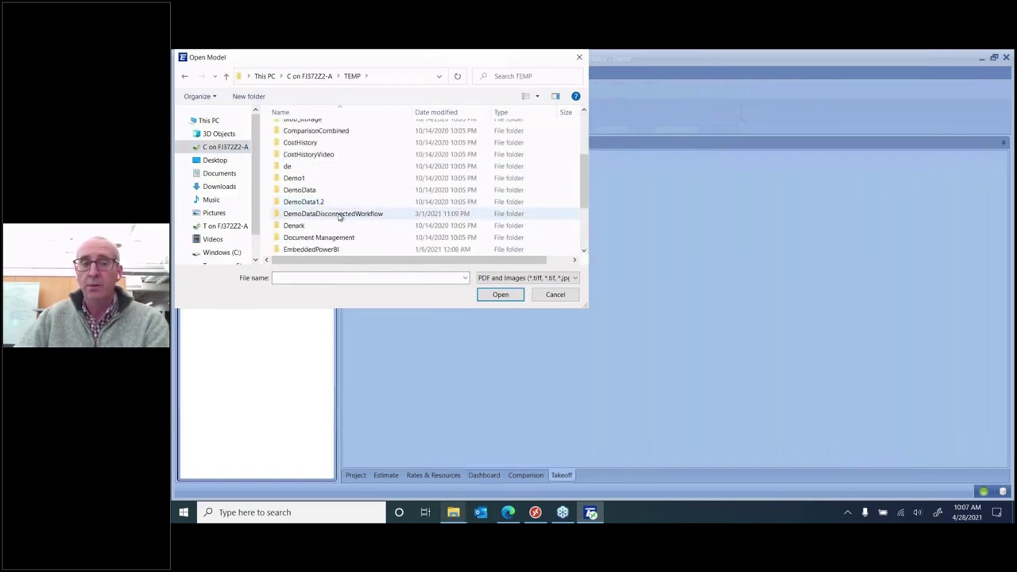
pyautogui.click(341, 213)
pyautogui.doubleClick(357, 210)
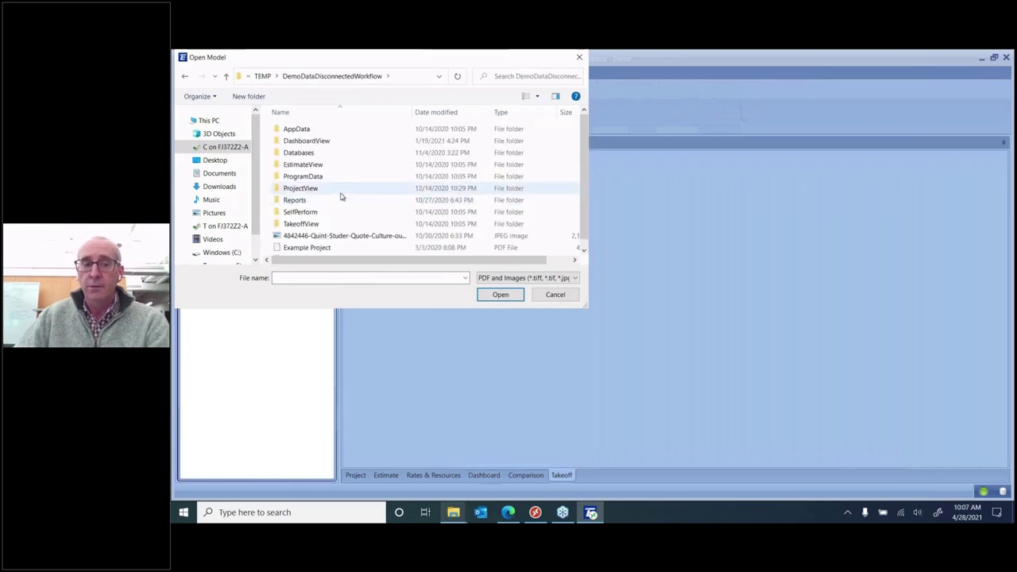
pyautogui.click(322, 238)
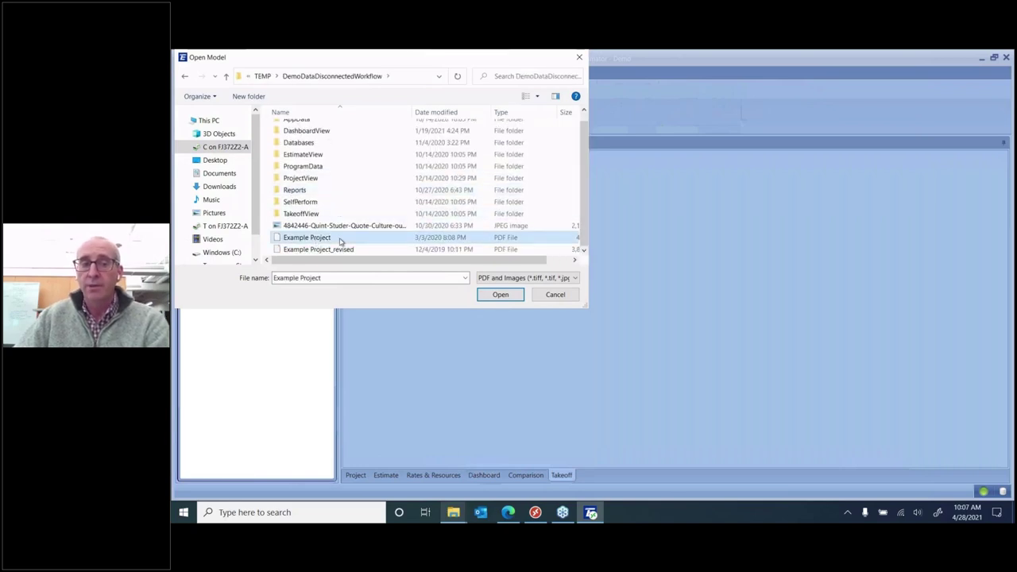
pyautogui.click(505, 297)
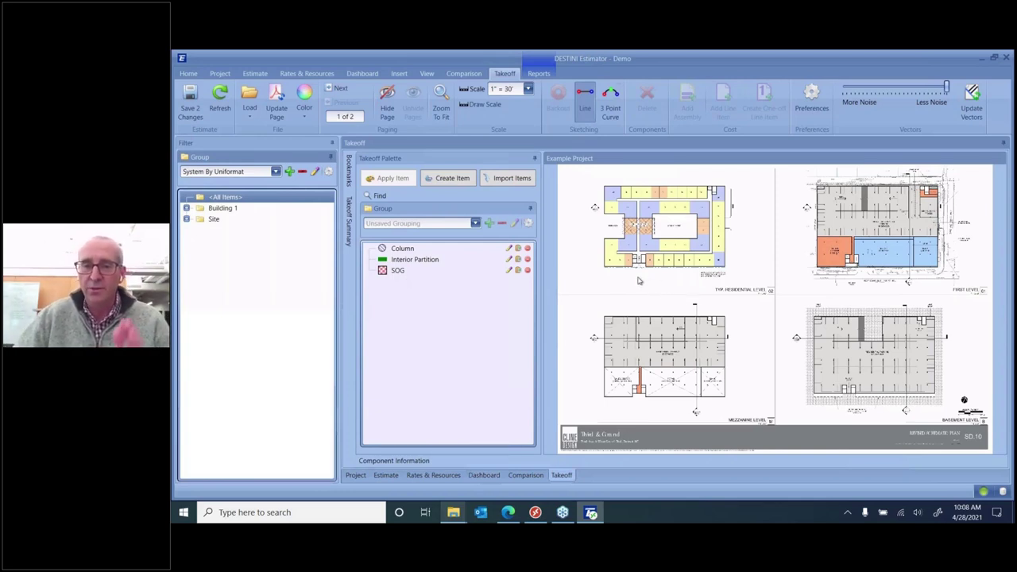
# Step: Draw an SOG area on the residential level plan and cut a rectangular opening from it
pyautogui.click(398, 271)
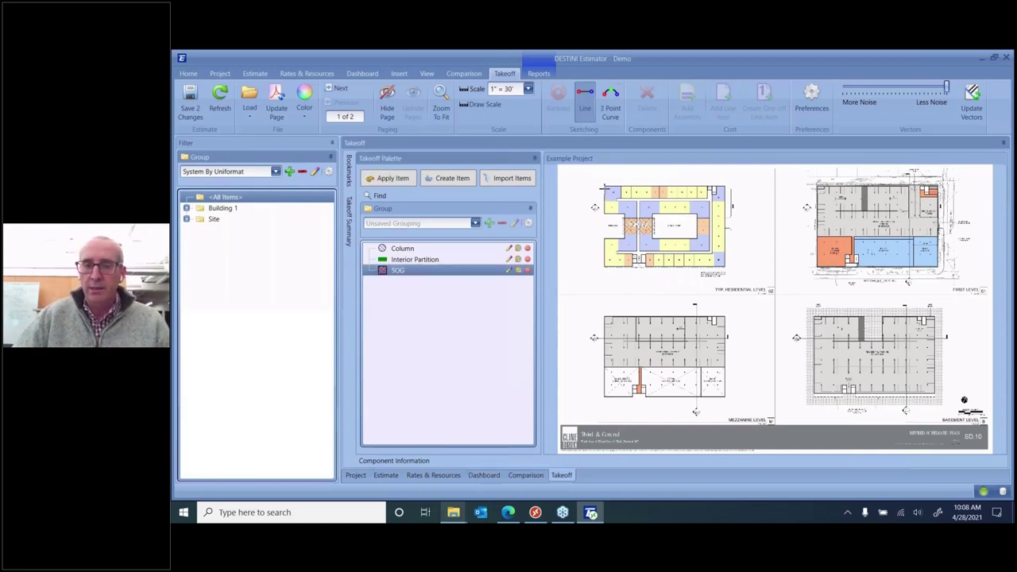
pyautogui.moveTo(603, 185); pyautogui.dragTo(726, 267)
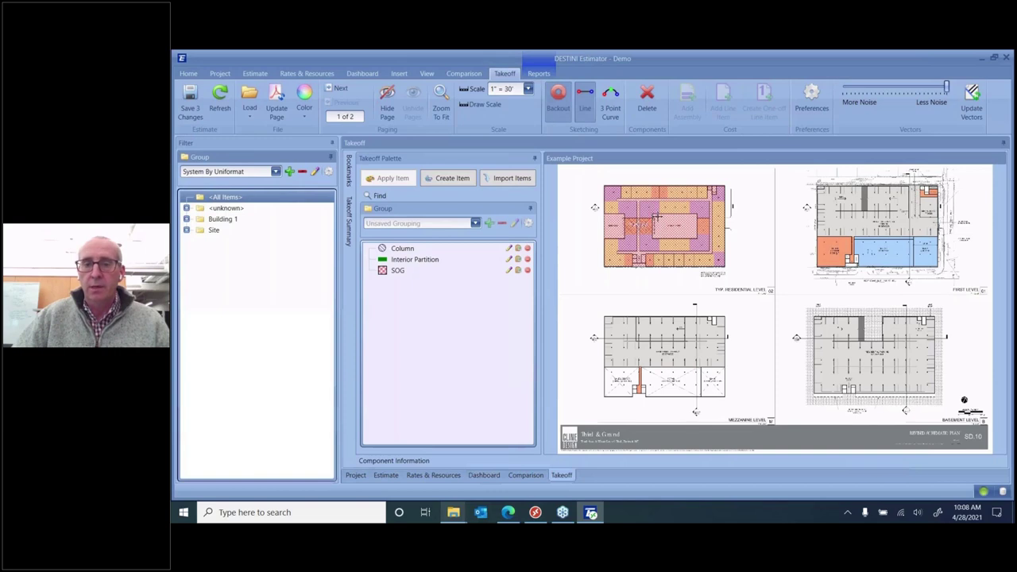
pyautogui.moveTo(655, 215); pyautogui.dragTo(696, 238)
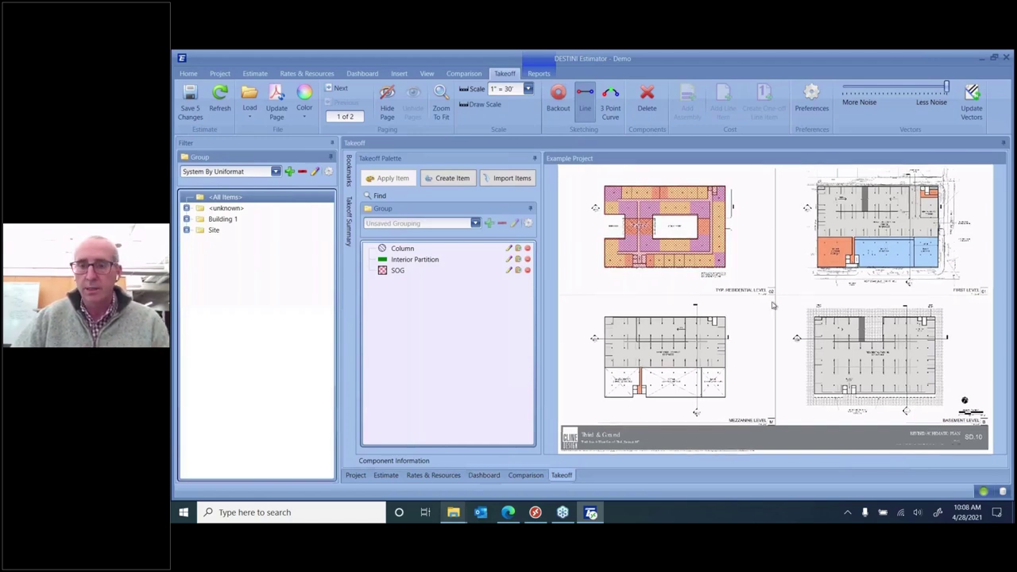
pyautogui.scroll(1, 690, 282)
pyautogui.scroll(-1, 689, 301)
pyautogui.scroll(2, 750, 329)
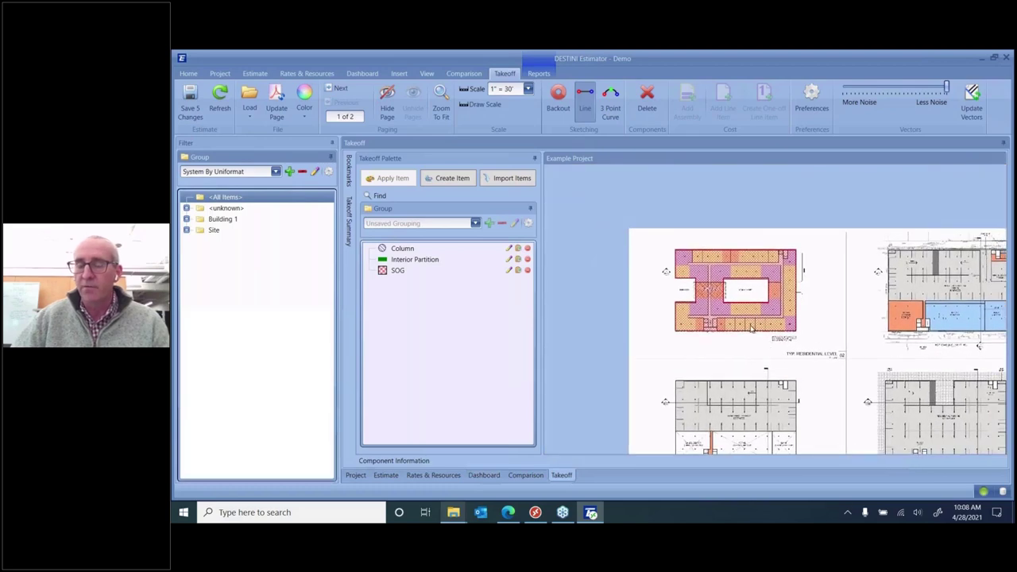
pyautogui.scroll(3, 749, 328)
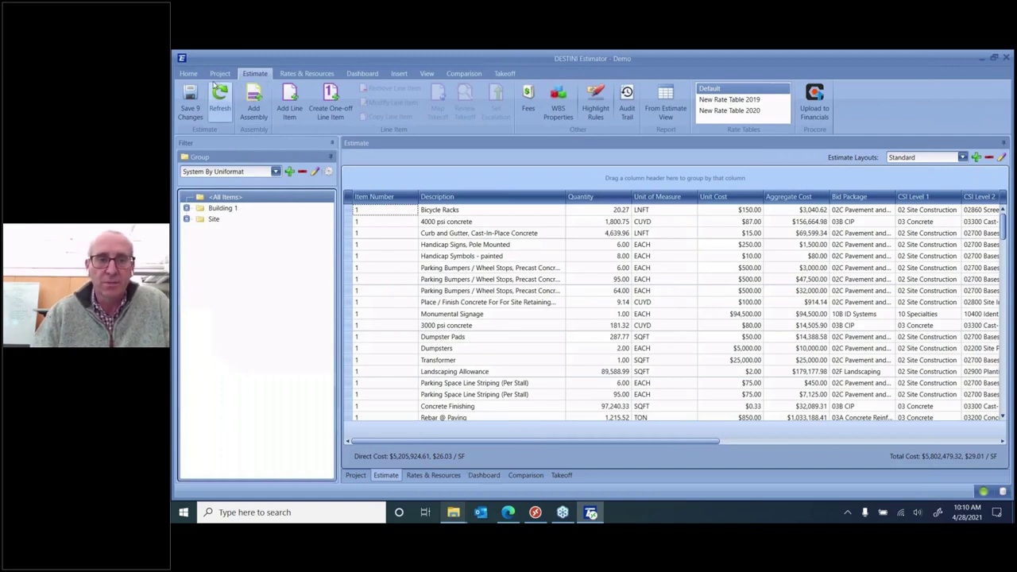
pyautogui.click(189, 73)
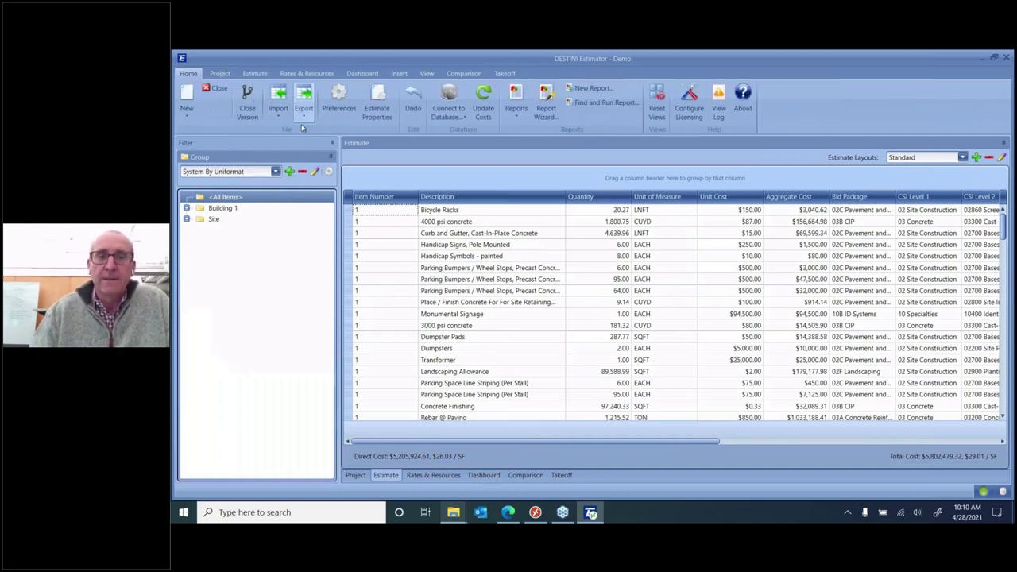
pyautogui.click(520, 119)
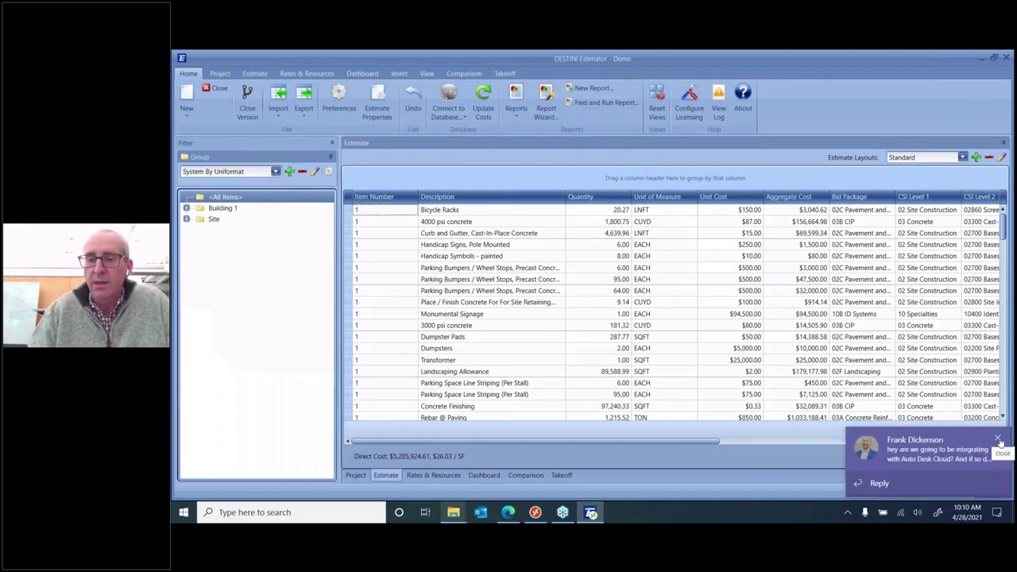
pyautogui.click(999, 440)
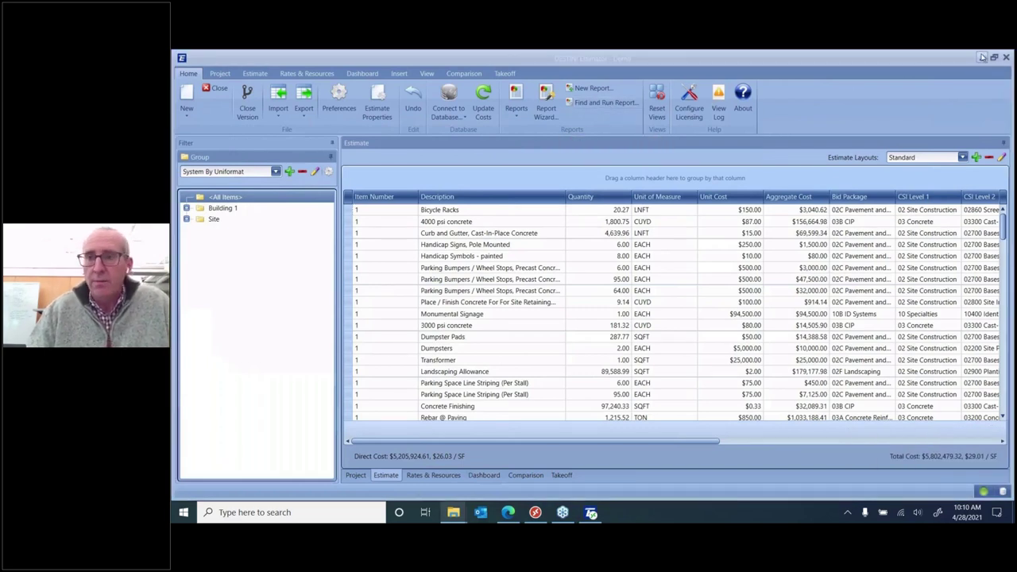
pyautogui.click(1008, 59)
# Step: Close the Demo estimate without saving, entering LOST DATA to confirm, then minimize Remote Desktop
pyautogui.click(1007, 59)
pyautogui.click(605, 282)
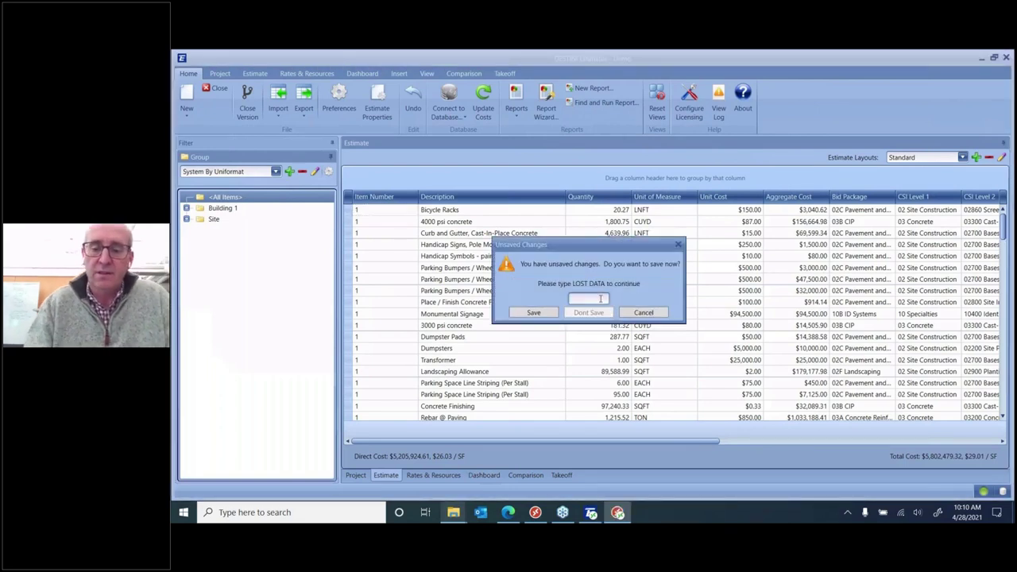
pyautogui.write('lost data')
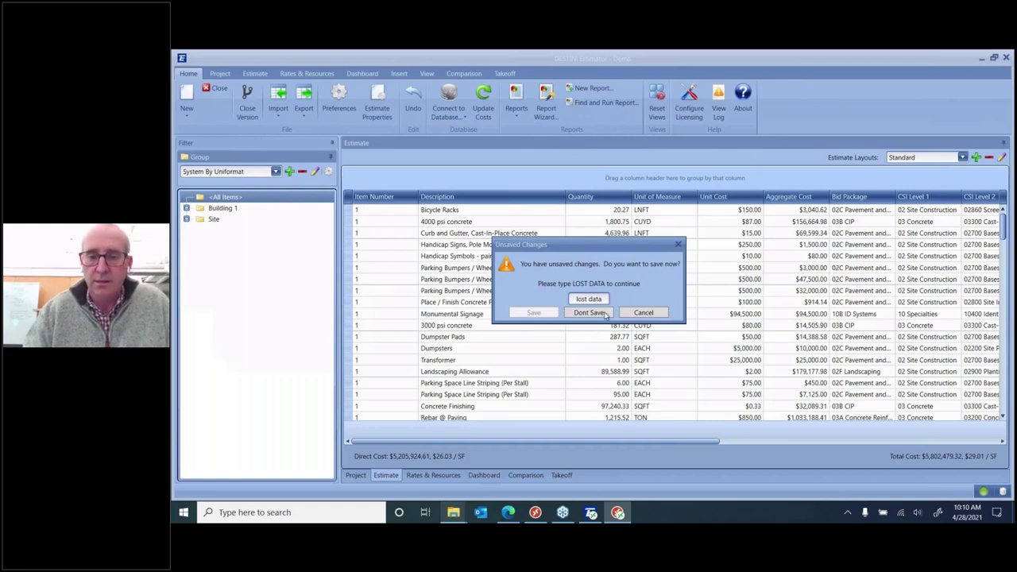
pyautogui.click(604, 313)
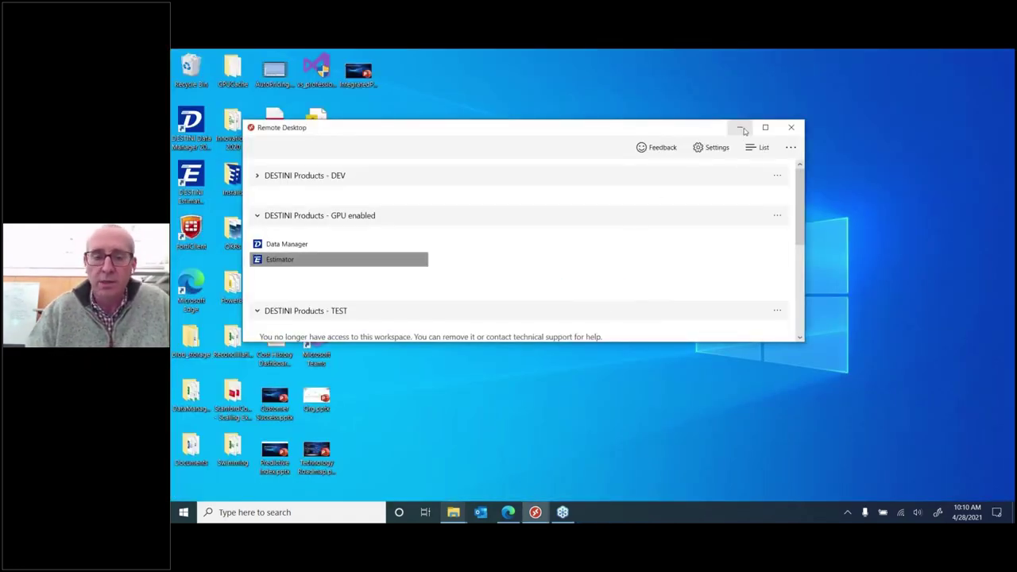
pyautogui.click(741, 128)
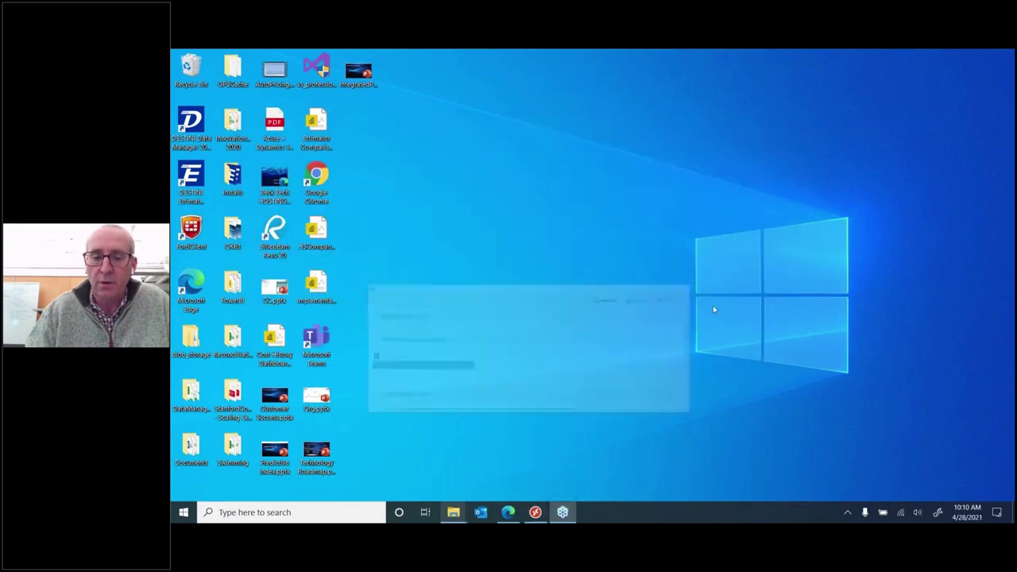
# Step: Launch Estimator from the Remote Desktop Web Client tab, allow local resources, and paste the password
pyautogui.click(507, 518)
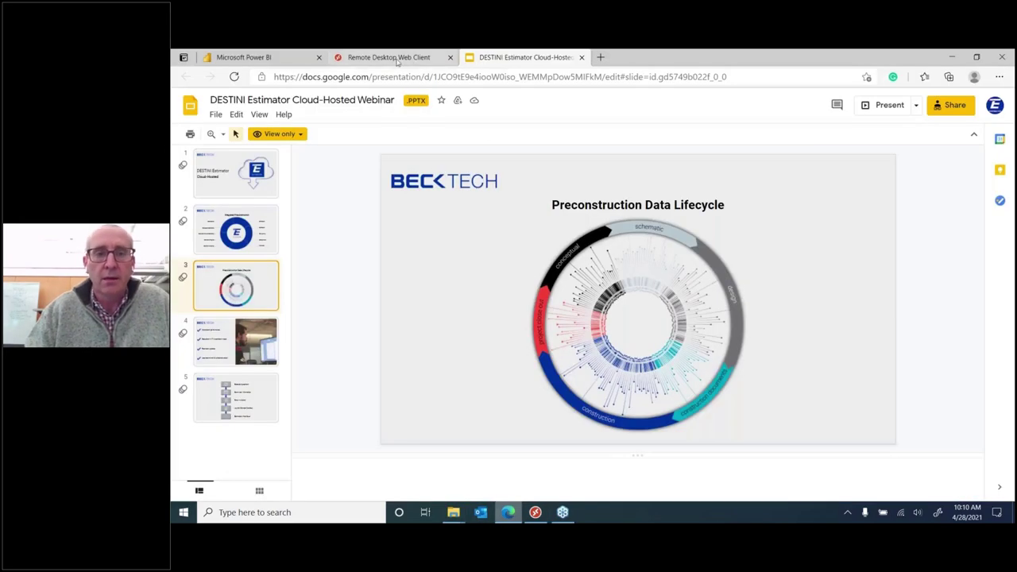
pyautogui.click(397, 58)
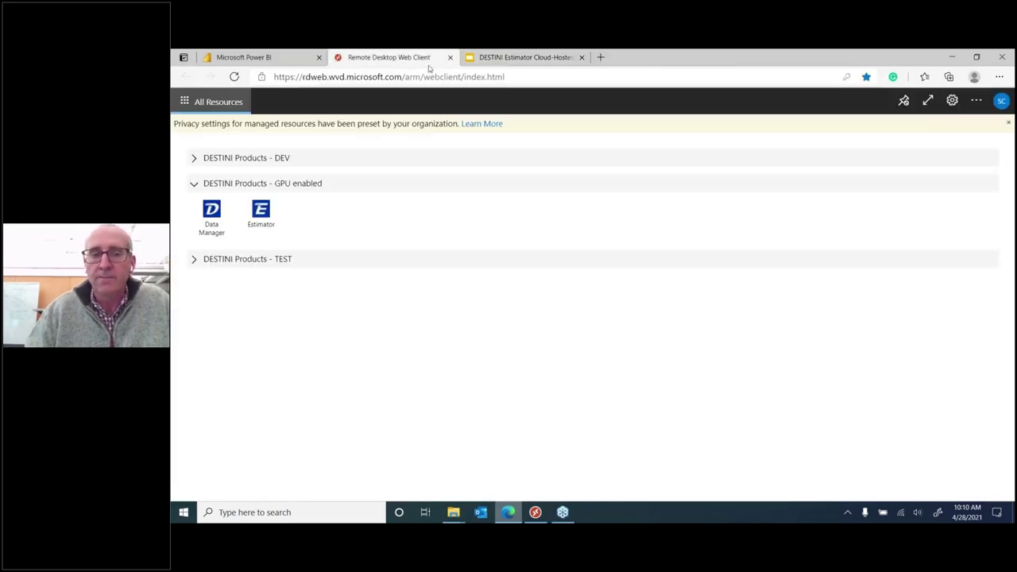
pyautogui.click(264, 216)
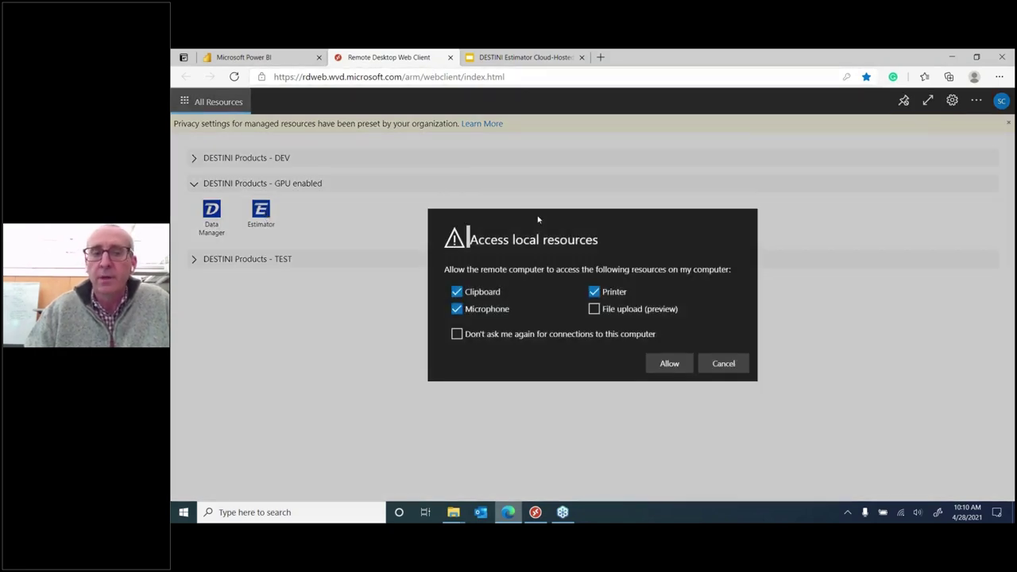
pyautogui.click(669, 364)
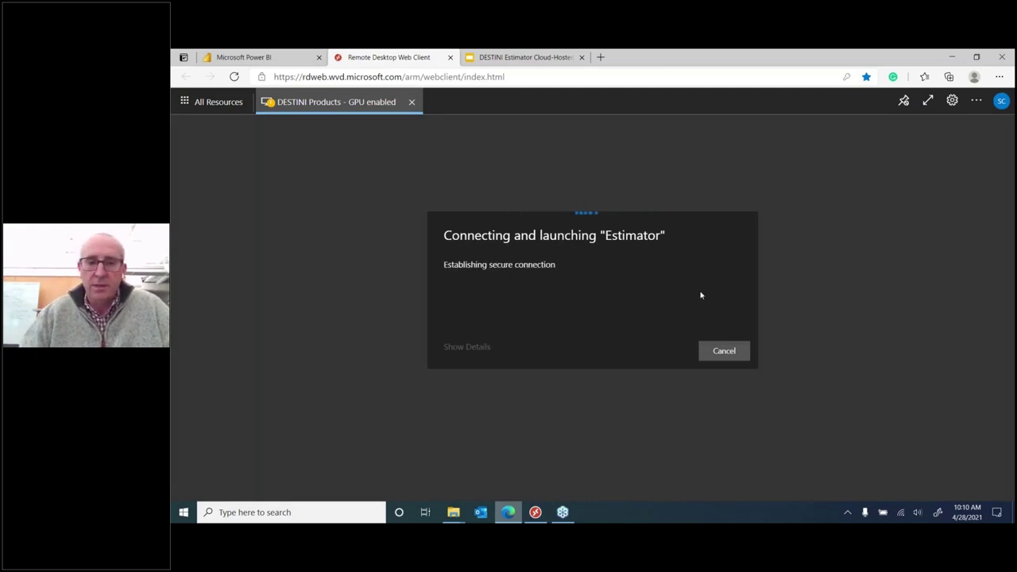
pyautogui.hotkey('ctrl', 'v')
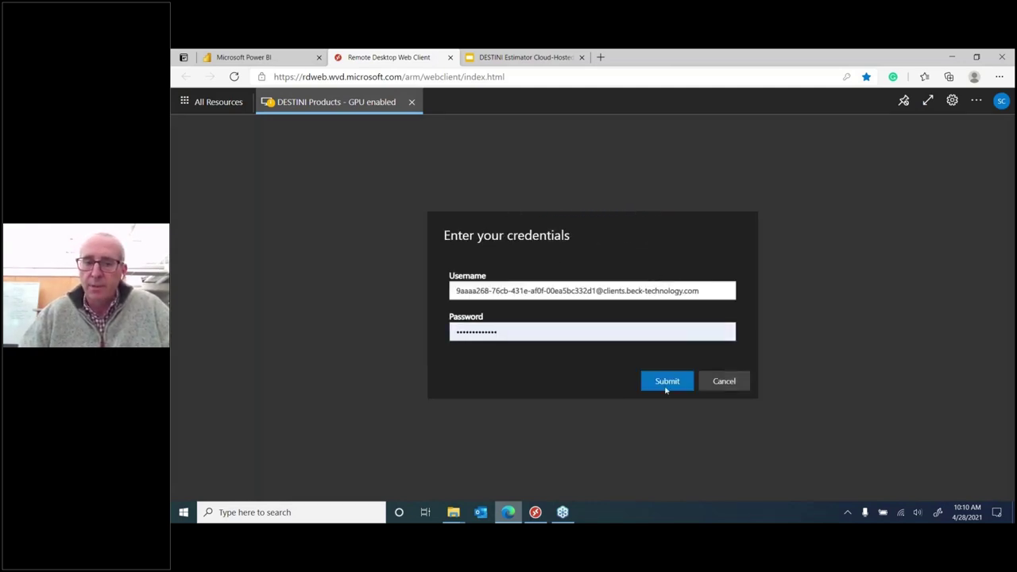
# Step: Submit the sign-in credentials and dismiss the meeting-request notification once Estimator's Start View appears
pyautogui.click(671, 381)
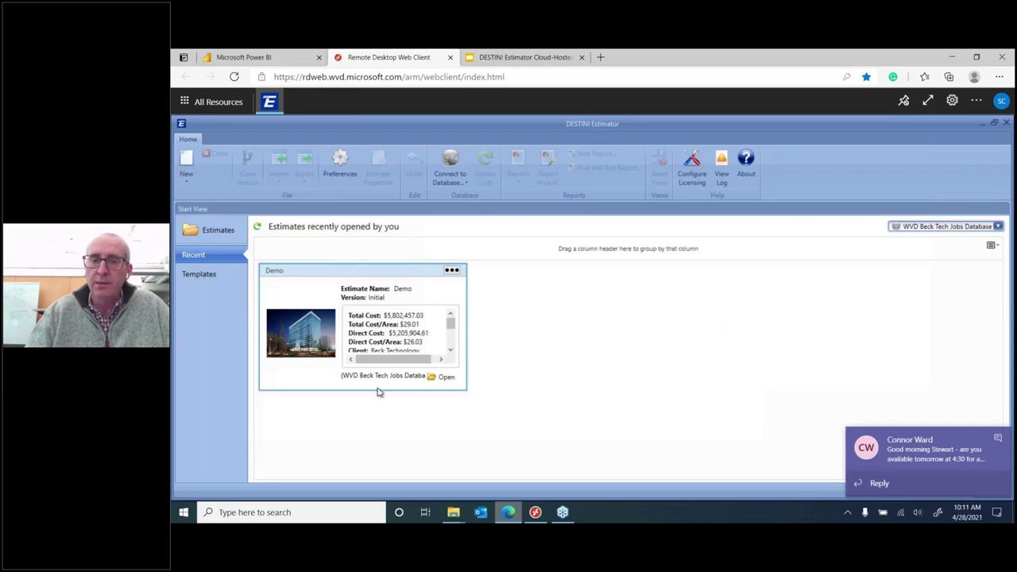
pyautogui.click(998, 440)
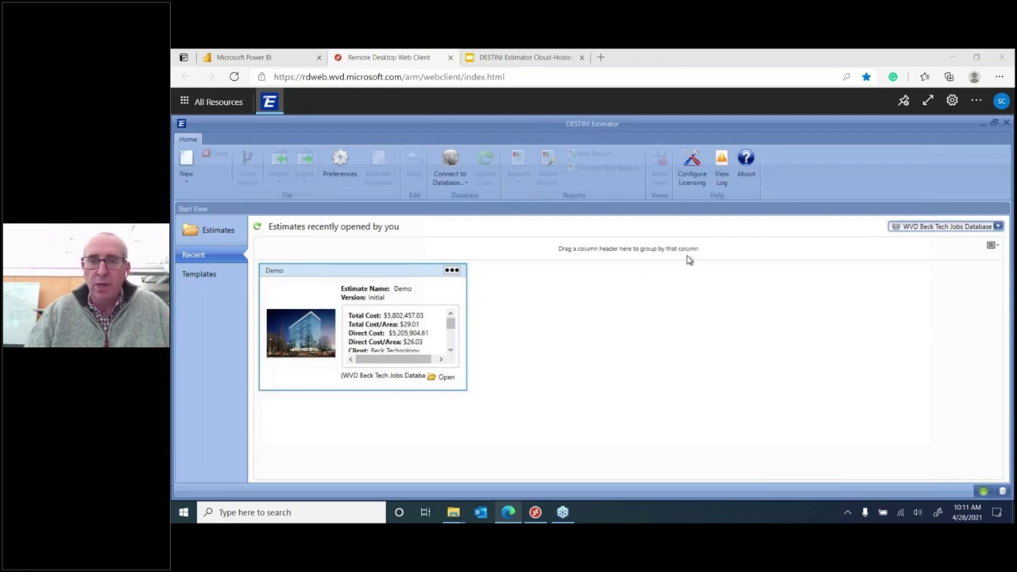
# Step: Minimize the browser and start Estimator from the Remote Desktop app's GPU enabled workspace
pyautogui.click(952, 57)
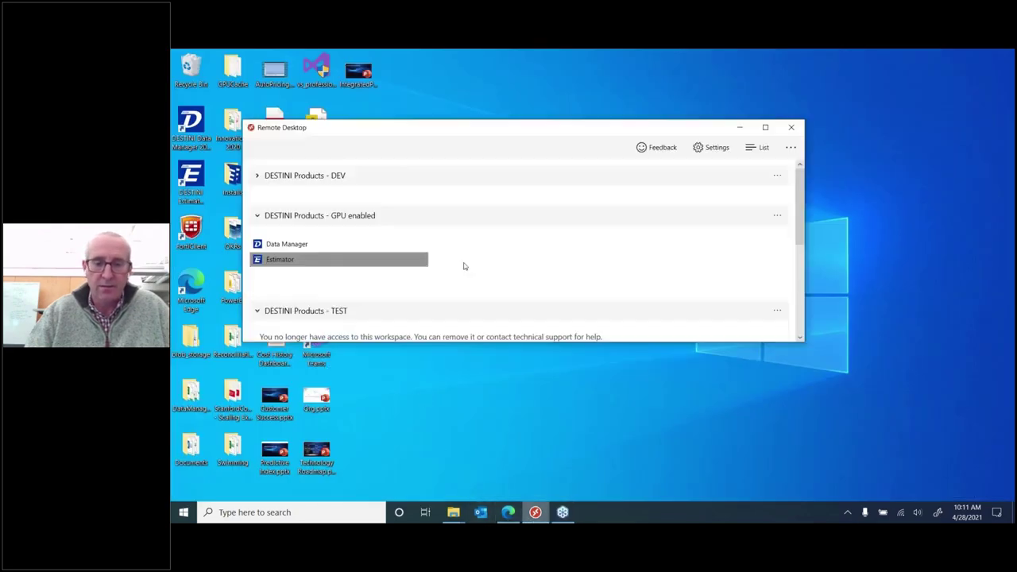
pyautogui.click(535, 512)
pyautogui.click(316, 262)
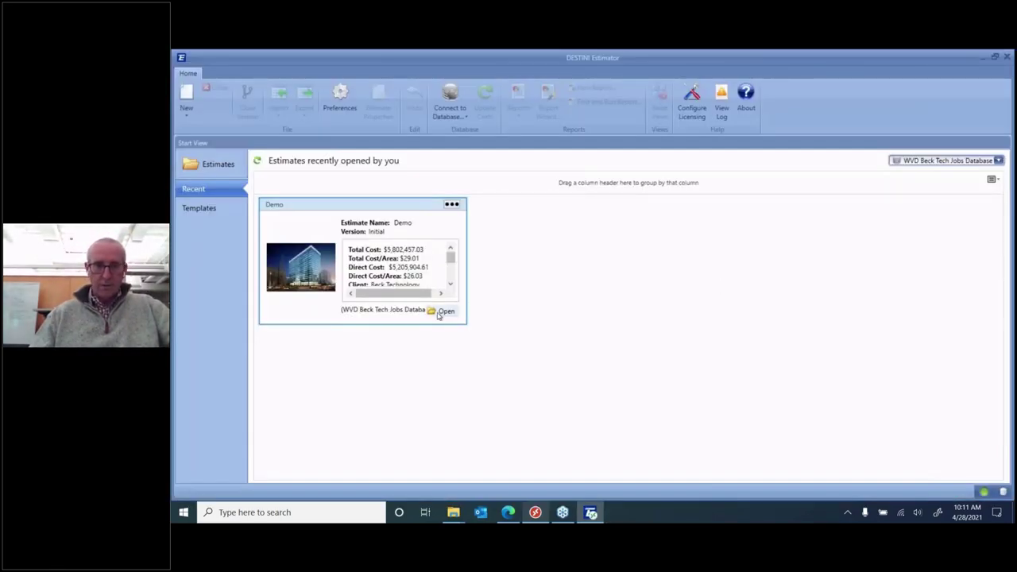
# Step: Open the Demo estimate from the recent estimates list
pyautogui.click(446, 311)
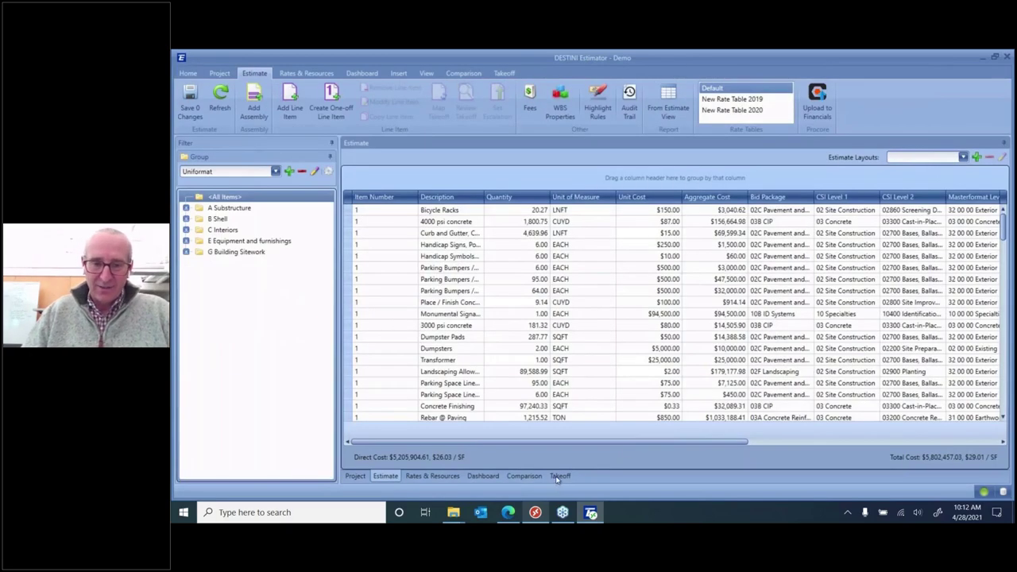
# Step: In Takeoff, load the BIM 360 model WUSM - v1.nwd from the PARIC Comparison Sample folder
pyautogui.click(559, 477)
pyautogui.click(248, 106)
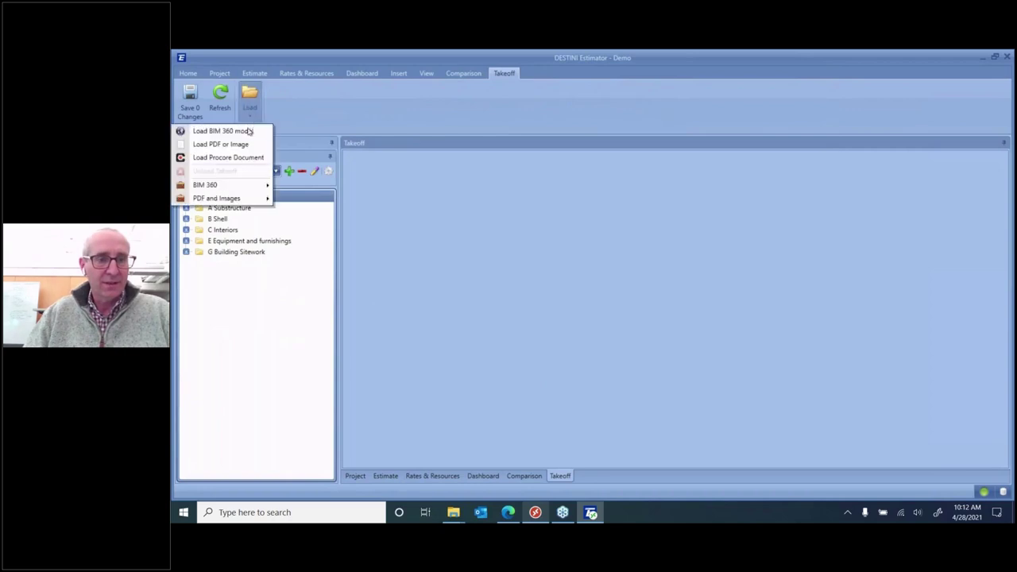
pyautogui.click(202, 133)
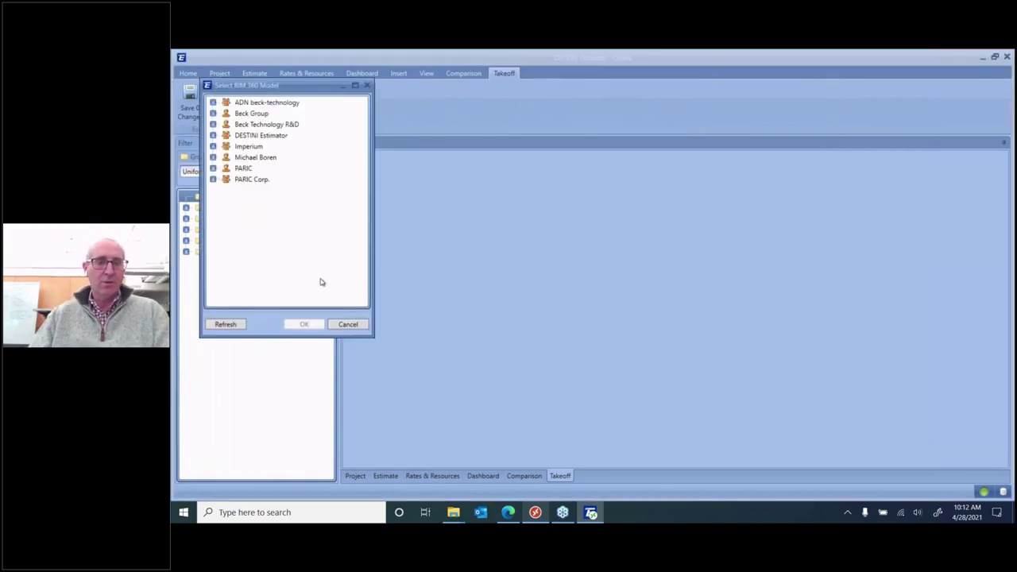
pyautogui.click(213, 125)
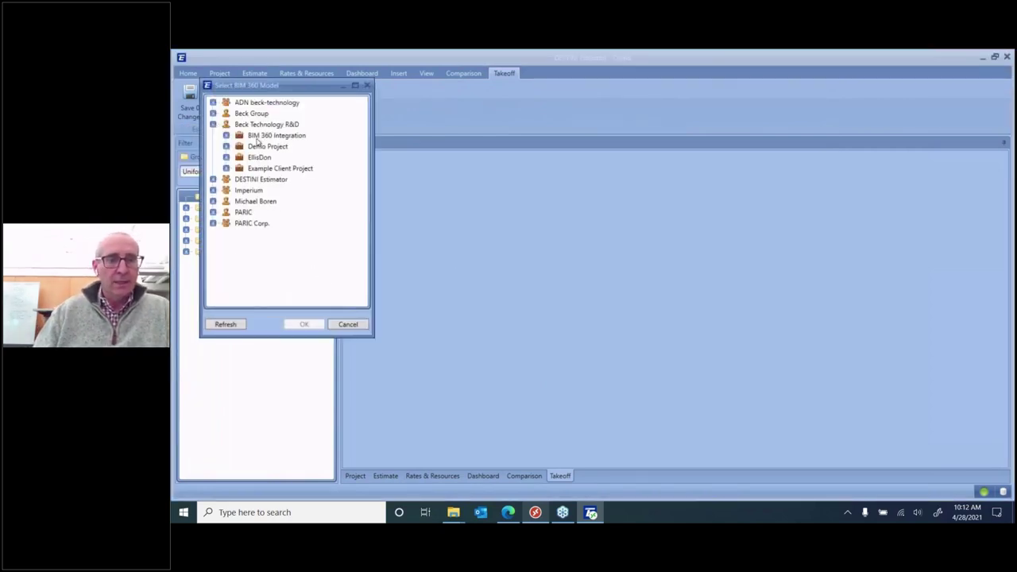
pyautogui.click(227, 136)
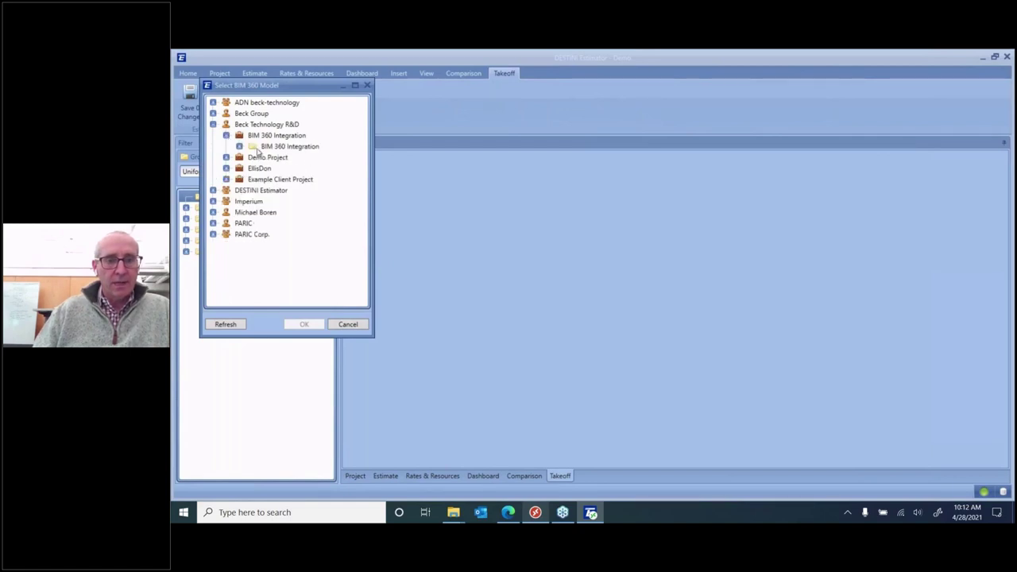
pyautogui.click(239, 148)
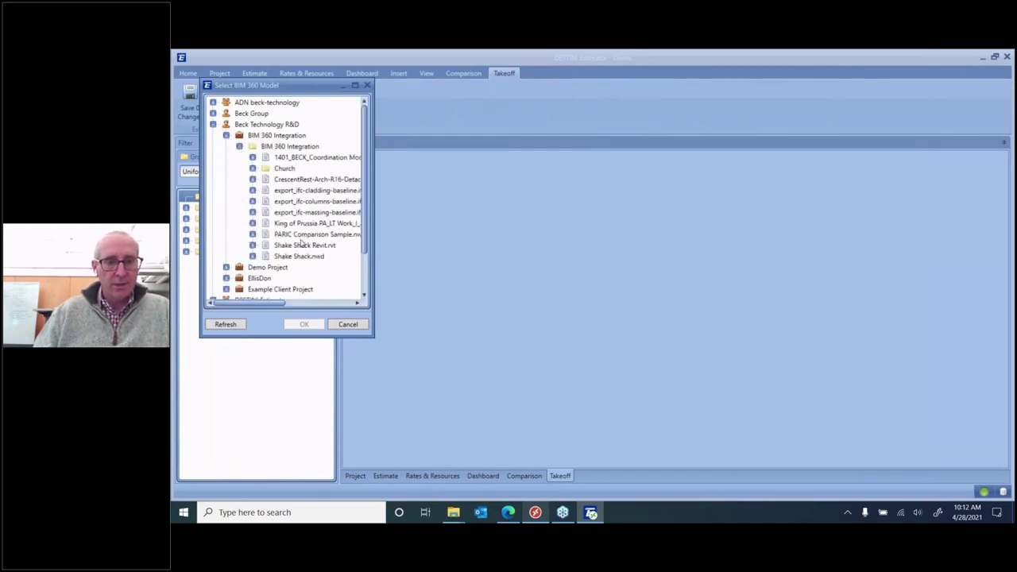
pyautogui.doubleClick(309, 237)
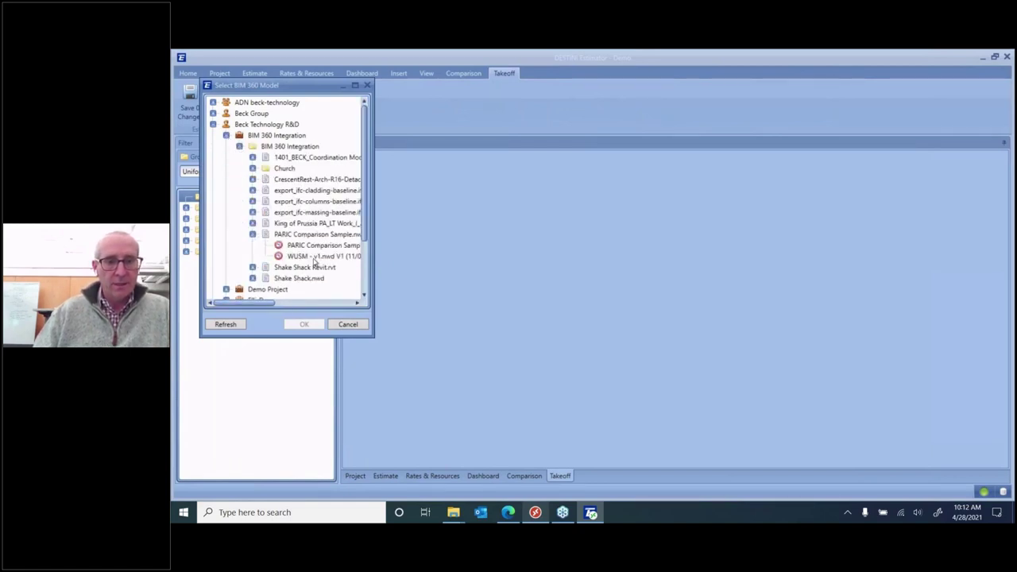
pyautogui.click(314, 256)
pyautogui.click(316, 321)
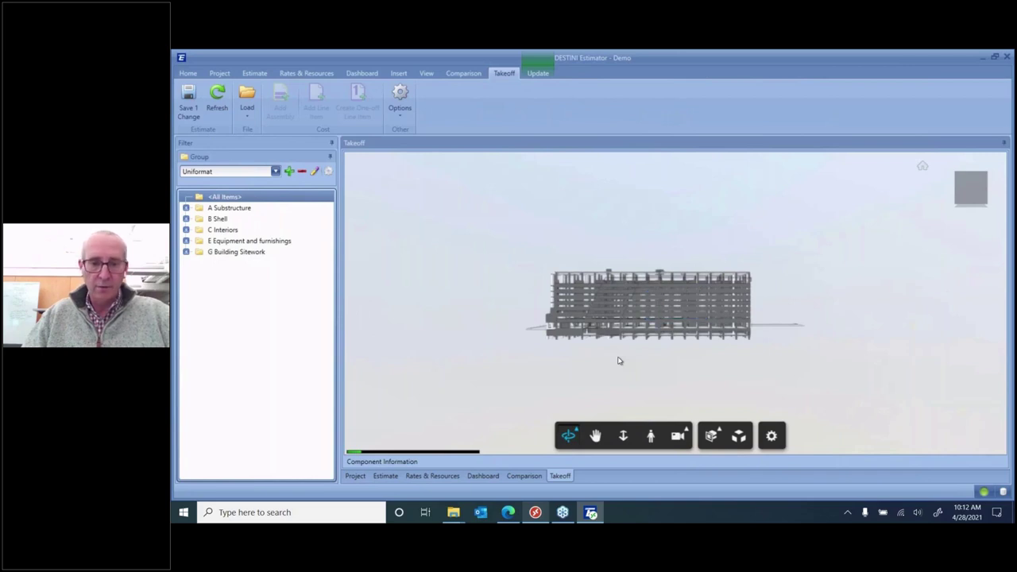
# Step: Orbit and zoom into the building model in perspective, then bring the Edge browser forward
pyautogui.moveTo(560, 367); pyautogui.dragTo(712, 378)
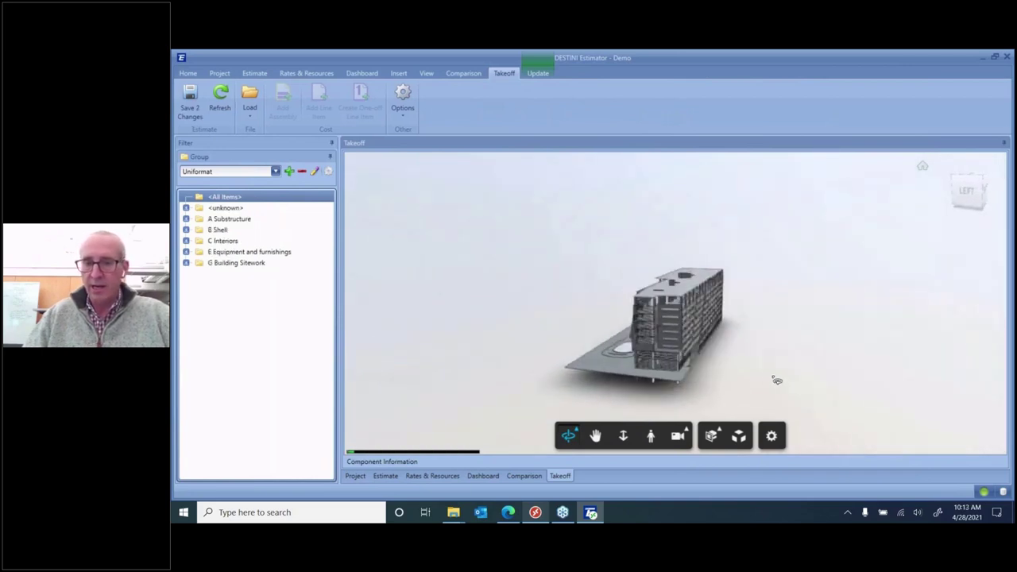
pyautogui.moveTo(777, 380); pyautogui.dragTo(782, 324)
pyautogui.scroll(5, 782, 324)
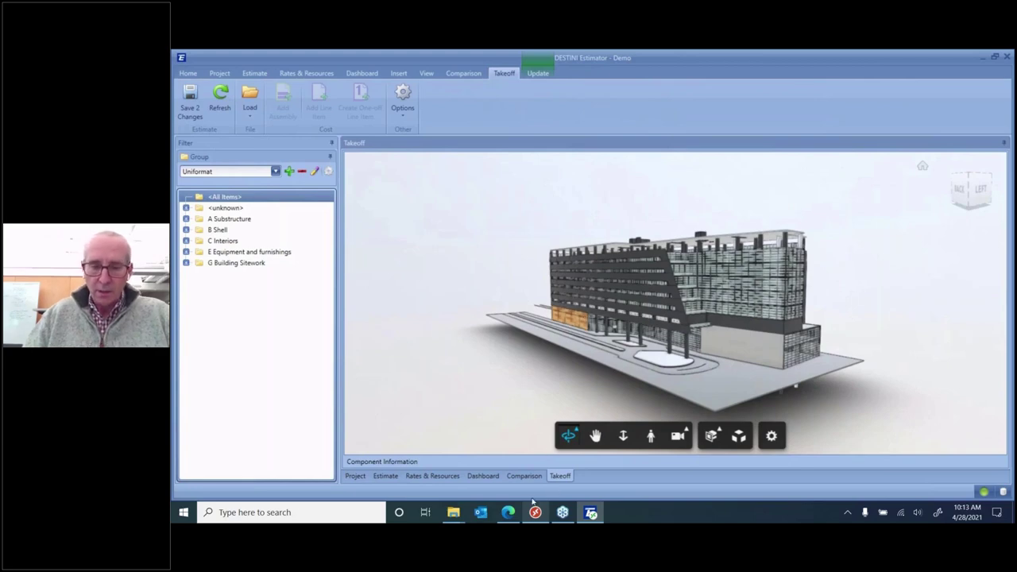
pyautogui.click(508, 513)
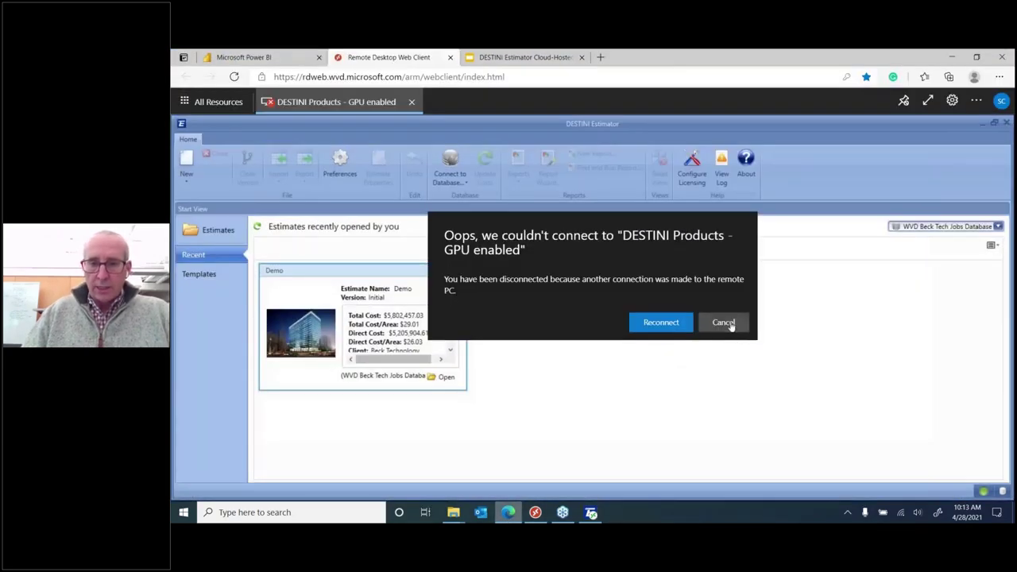
# Step: Cancel the reconnect error and go to slide 4's benefits checklist in the webinar deck
pyautogui.click(724, 323)
pyautogui.click(525, 58)
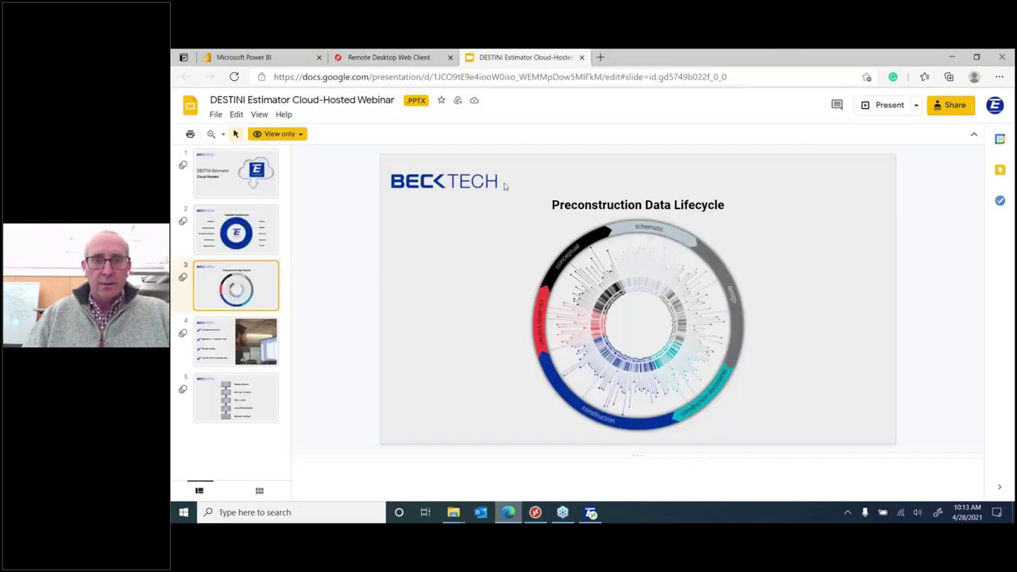
pyautogui.click(211, 337)
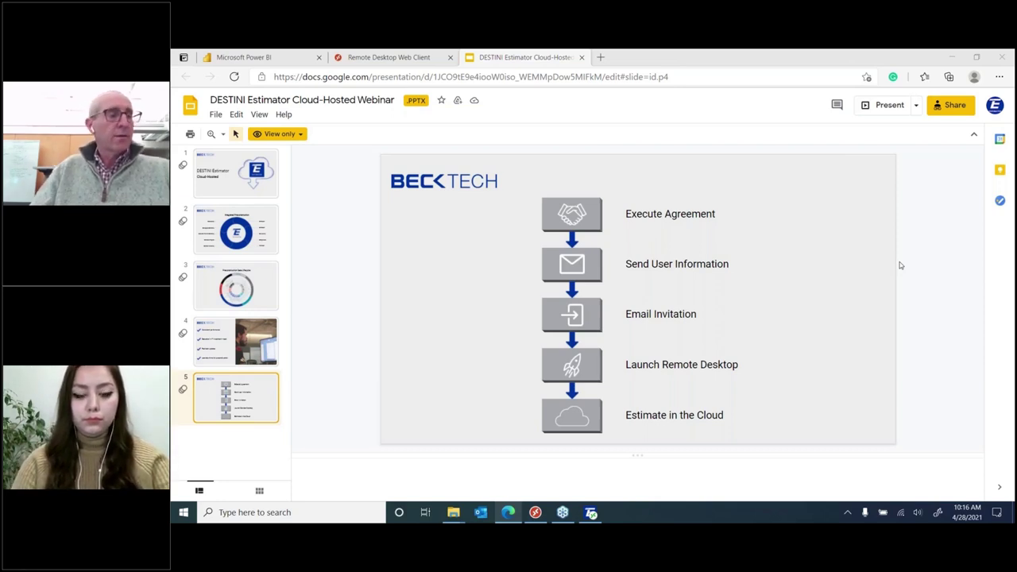
pyautogui.click(535, 513)
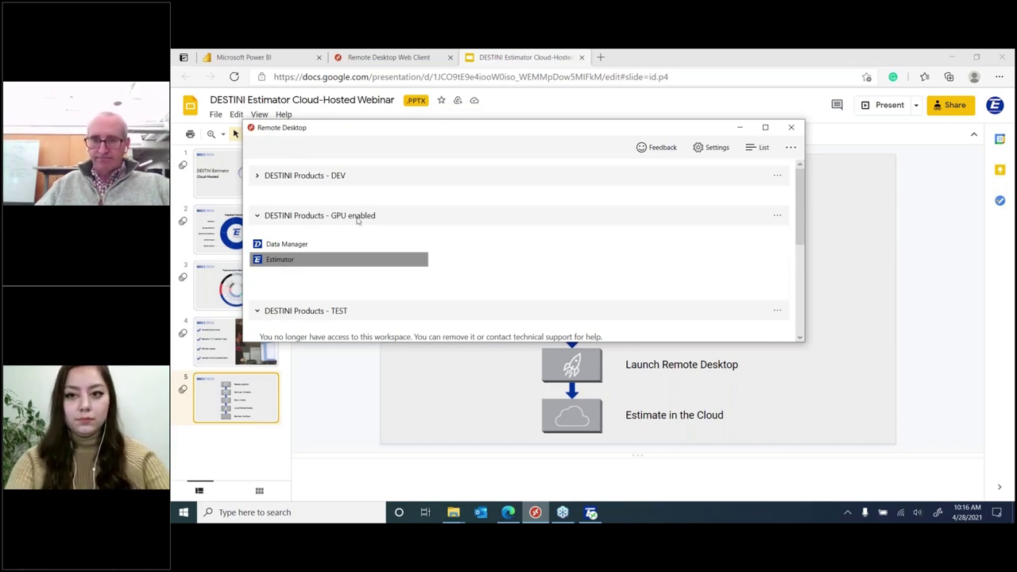
pyautogui.click(739, 128)
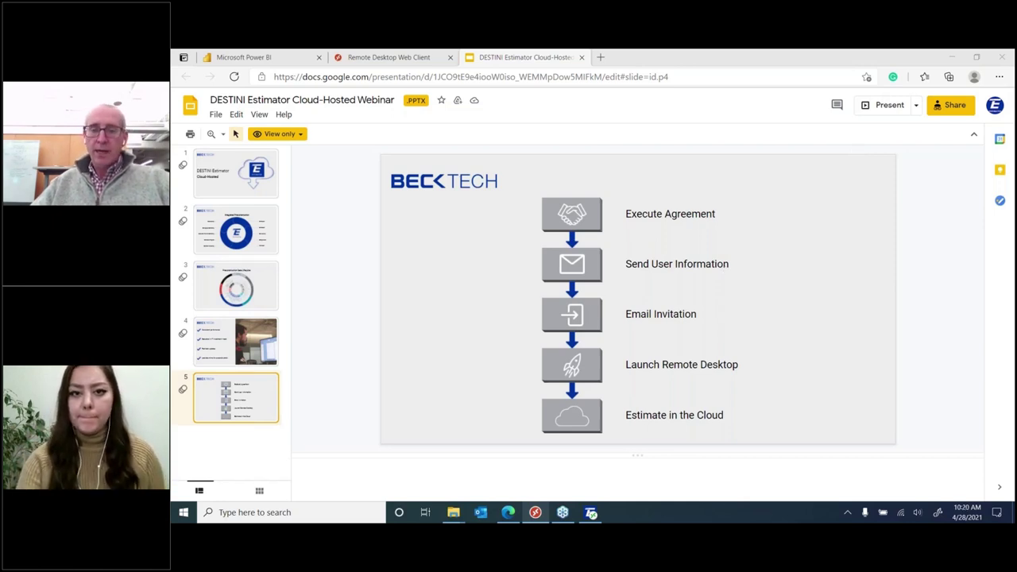
# Step: Switch to the DESTINI Estimator window showing the WUSM 3D model in Takeoff
pyautogui.click(591, 513)
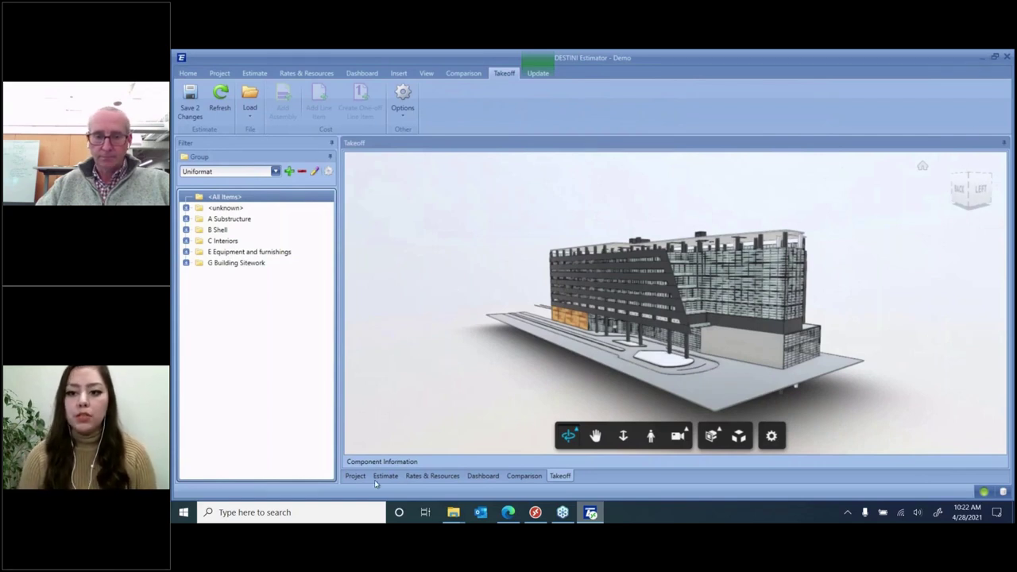
pyautogui.click(982, 58)
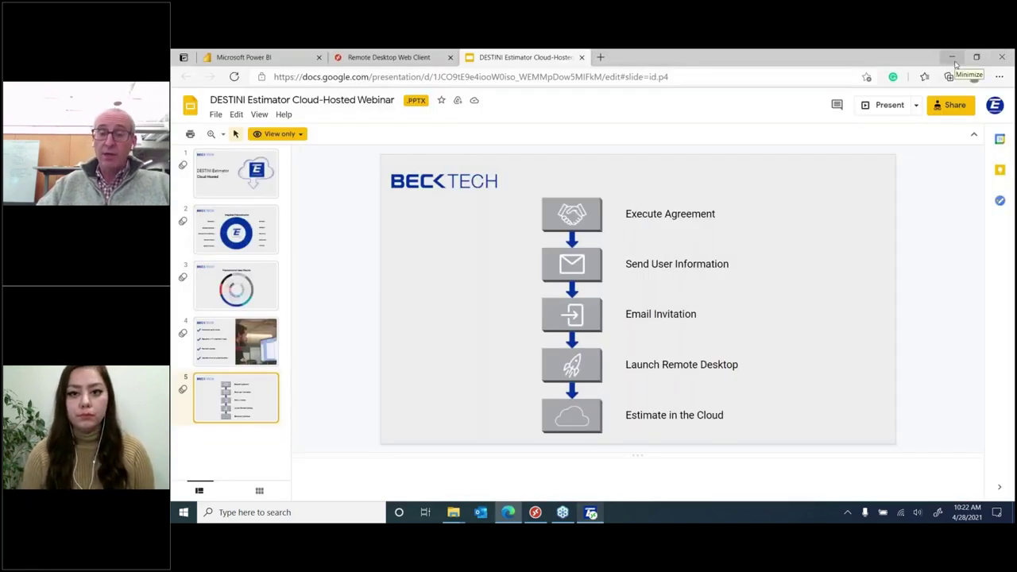
pyautogui.click(594, 512)
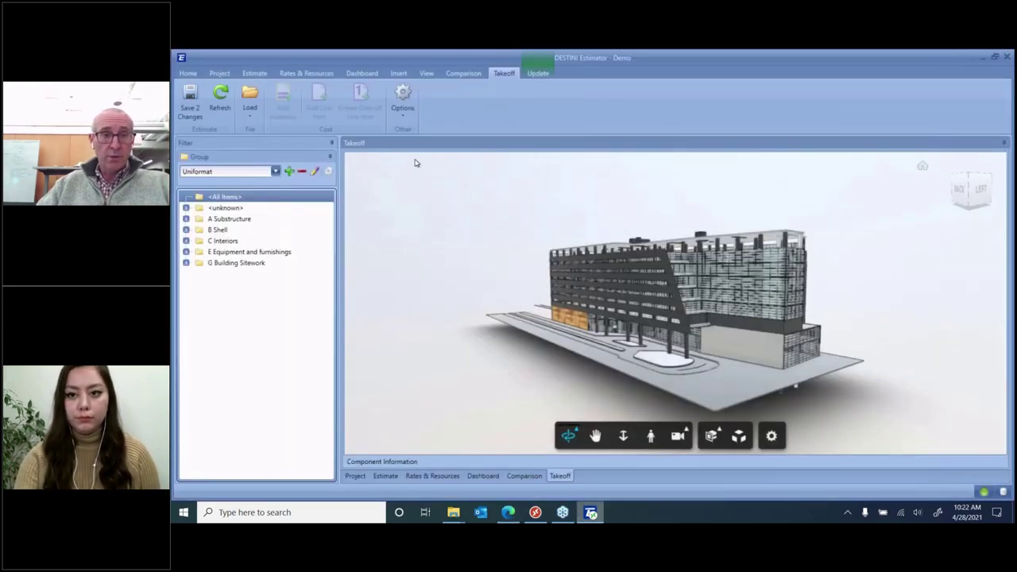
pyautogui.click(250, 110)
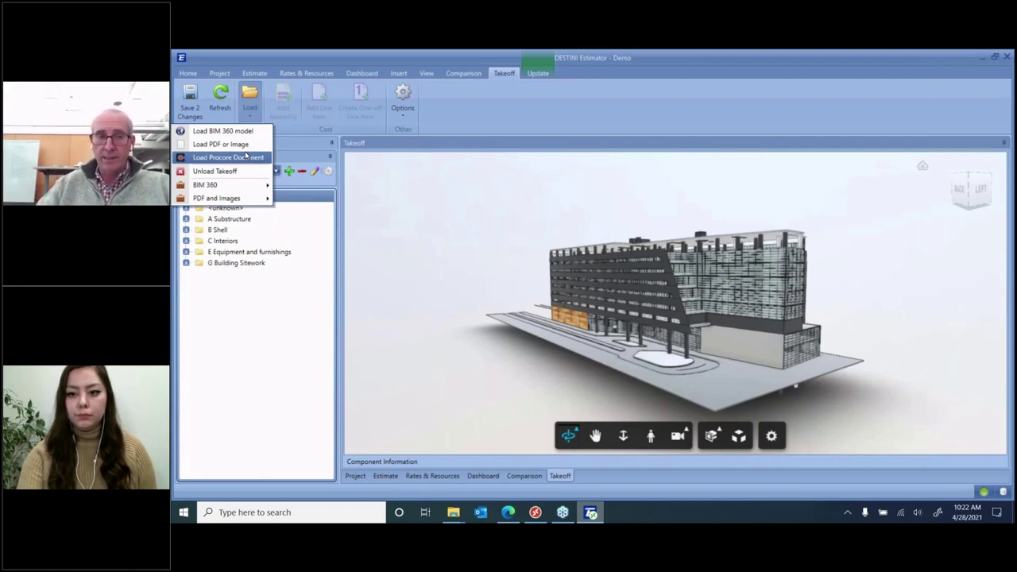
pyautogui.click(544, 109)
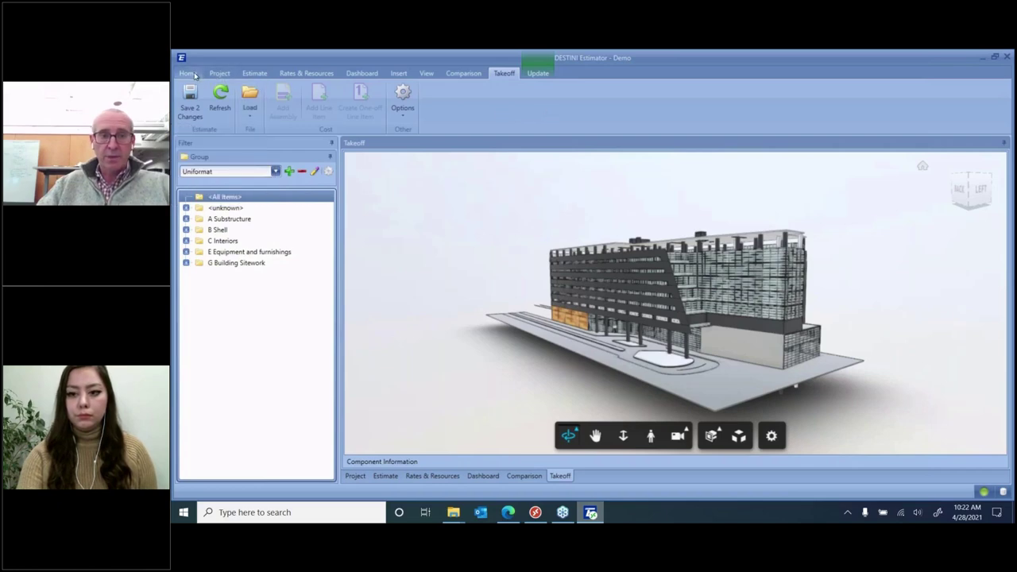
# Step: Show the Estimate tab's line-item grid totalling $5,802,457.03
pyautogui.click(250, 76)
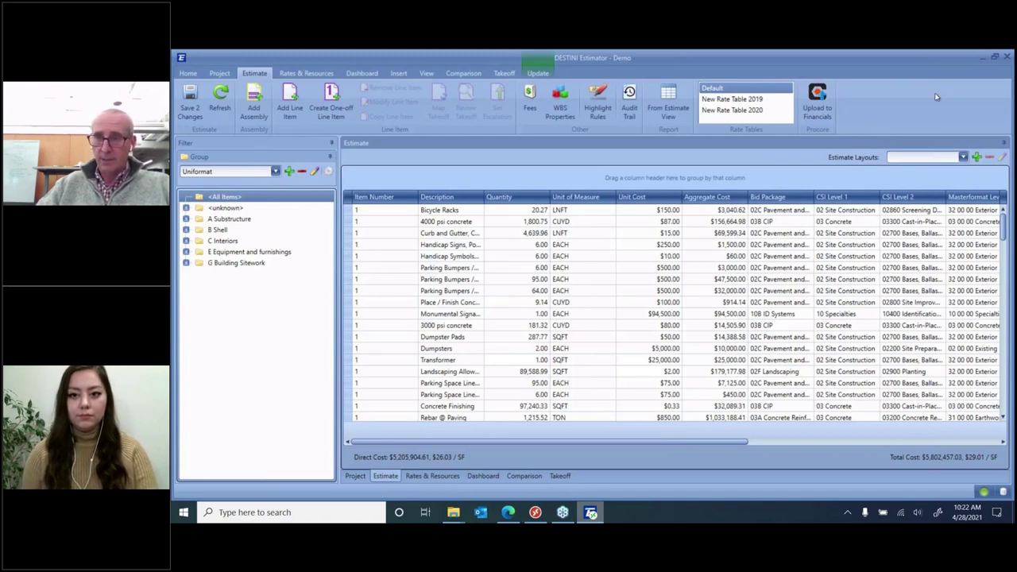
# Step: Minimize DESTINI Estimator to bring back the five-step rollout slide ending with Estimate in the Cloud
pyautogui.click(983, 58)
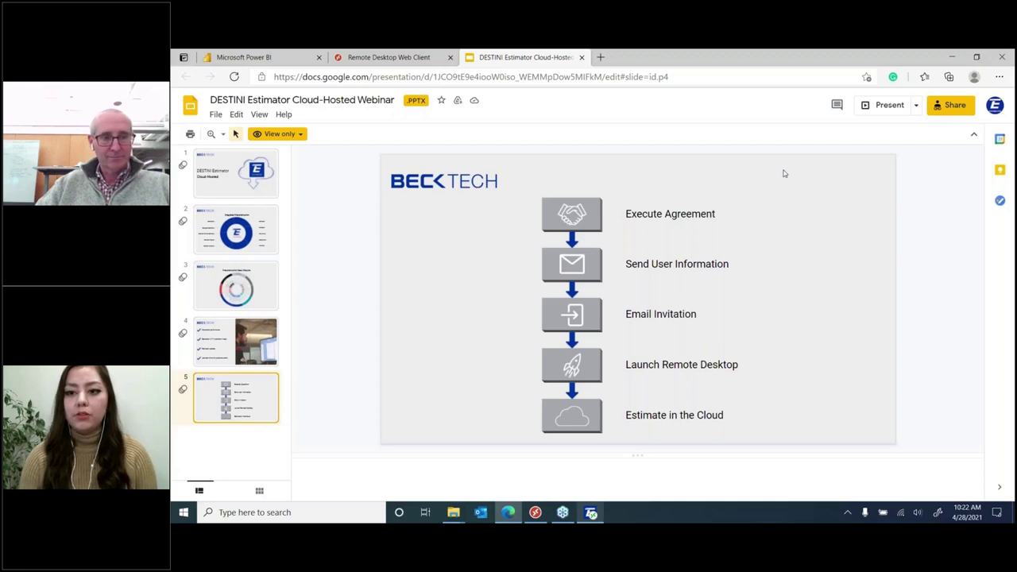